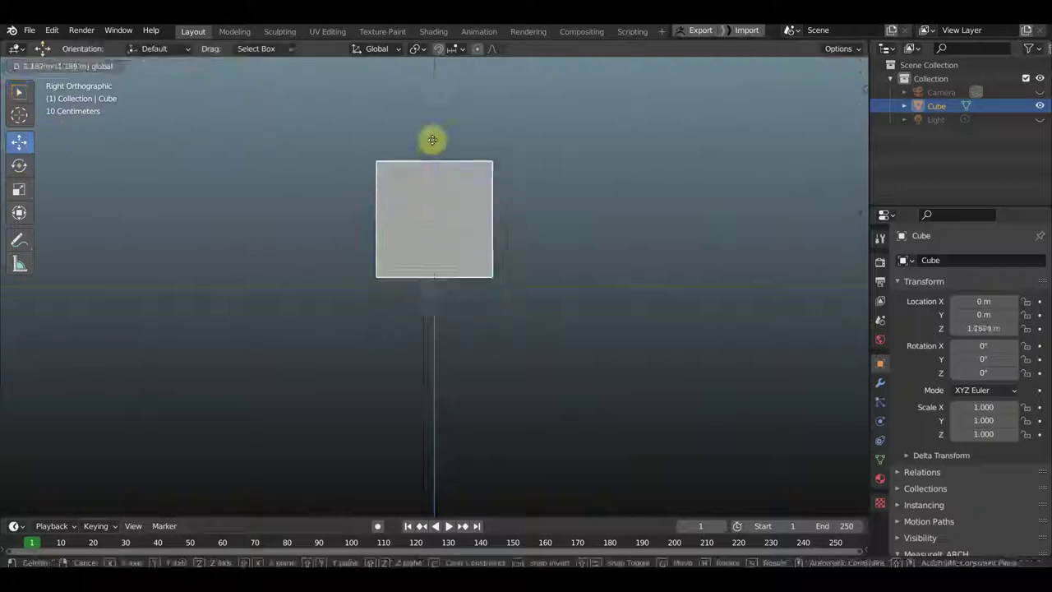
Raise the box off the ground and reshape it to Y 1.582, X 0.52.
click(19, 212)
drag(505, 226, 493, 227)
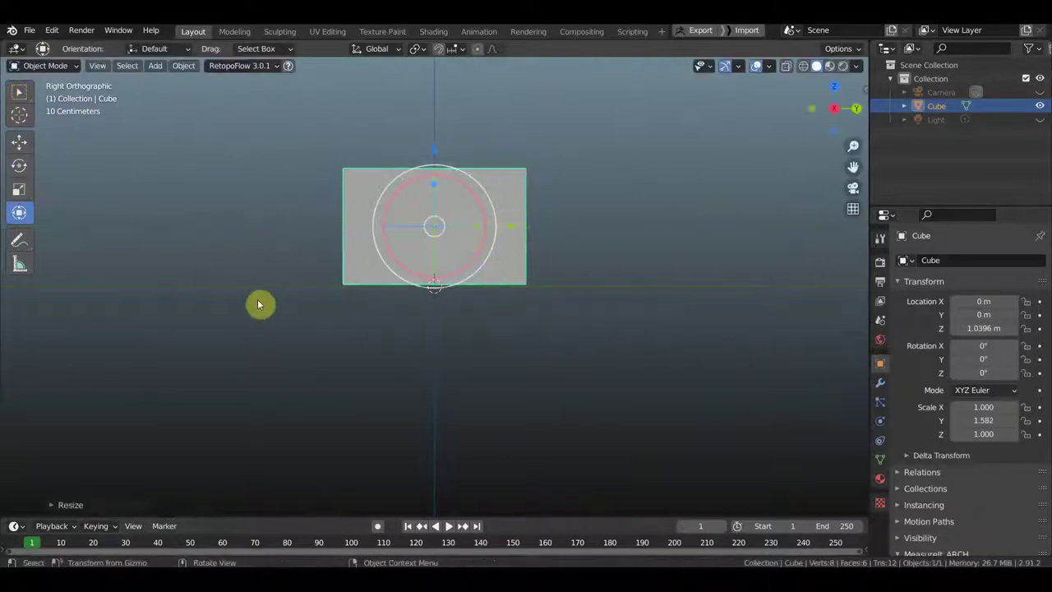
key(ctrl+z)
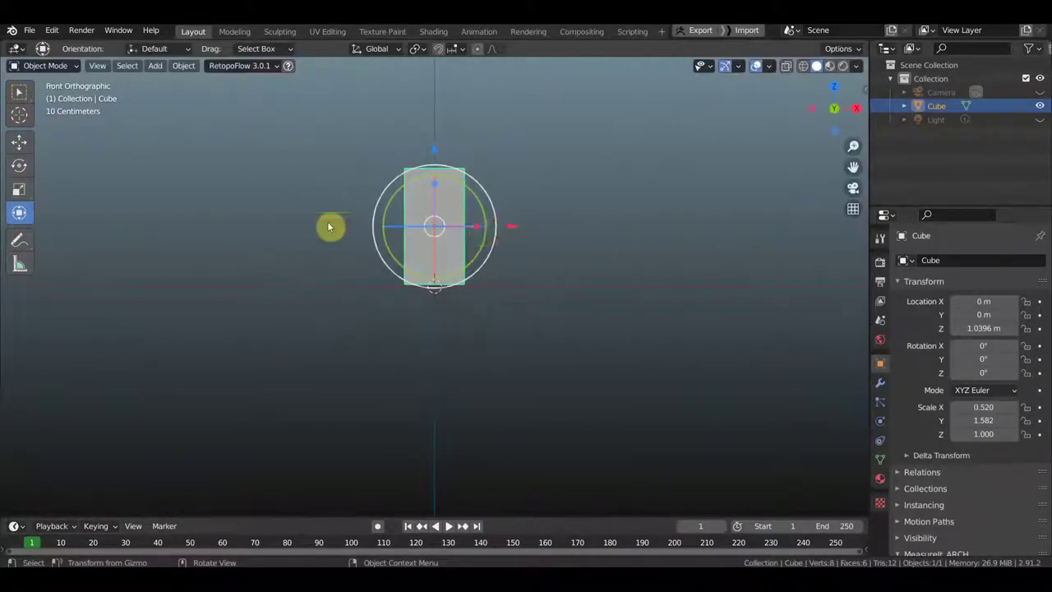
key(KP_3)
Add a circle mesh and rotate it 90° on X to stand upright.
click(155, 65)
click(287, 108)
key(r)
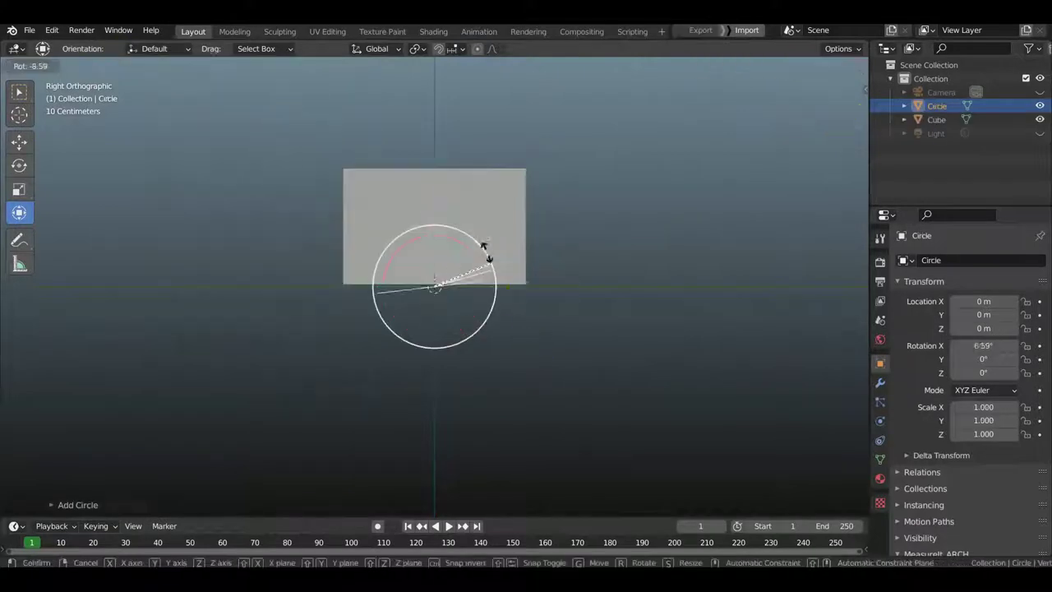
click(533, 291)
key(g)
key(y)
click(359, 242)
Place the circle in front of the box at lens height and scale it to 0.307.
key(g)
key(z)
click(406, 200)
key(KP_1)
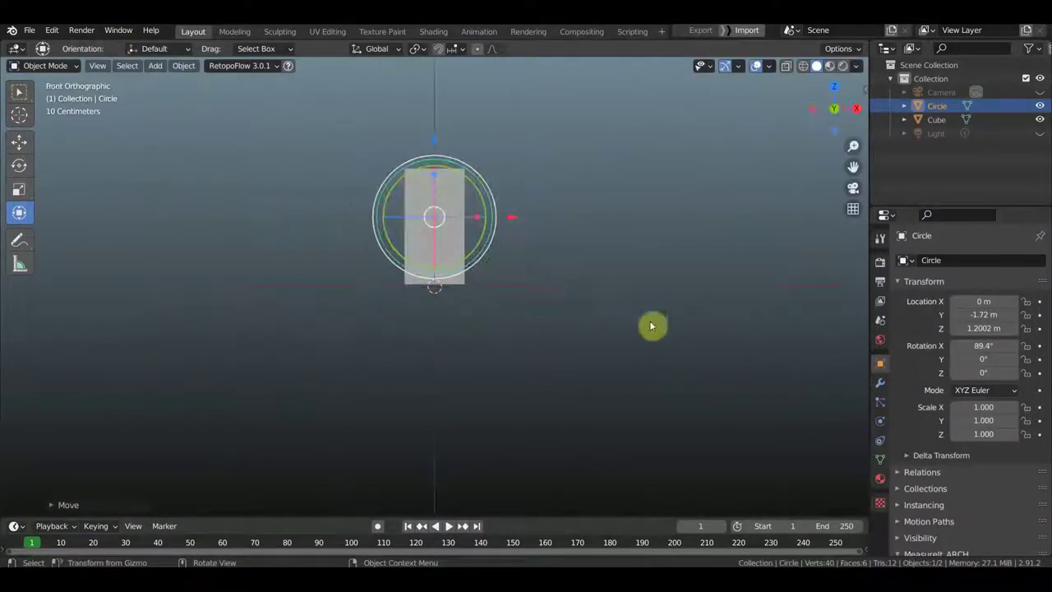
key(s)
click(568, 174)
scroll(567, 174, up, 3)
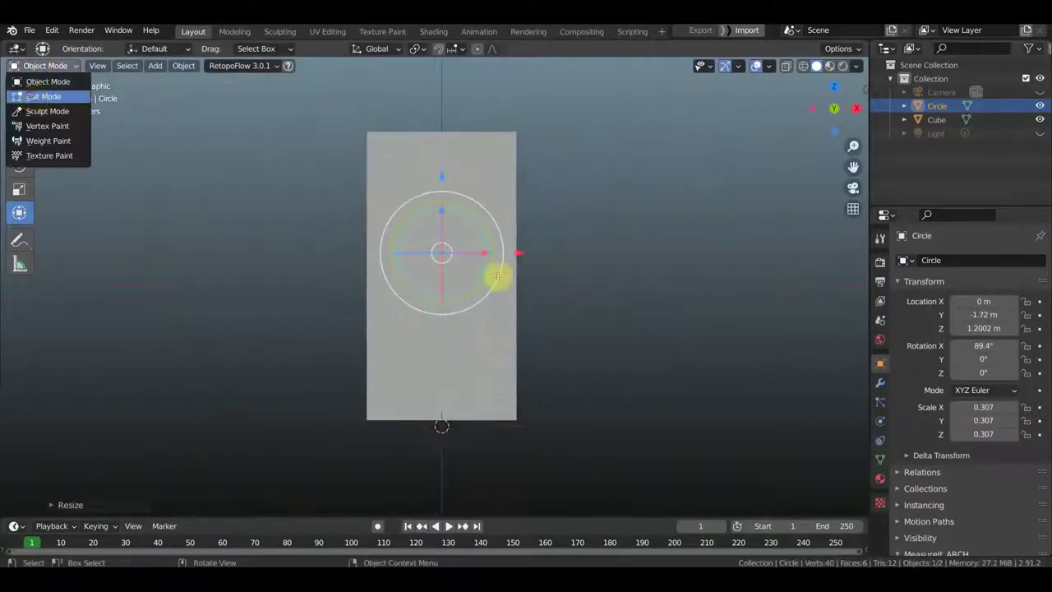
key(KP_3)
key(Tab)
Move the circle's ring outward along Y and resize it.
key(g)
key(y)
click(265, 255)
key(KP_1)
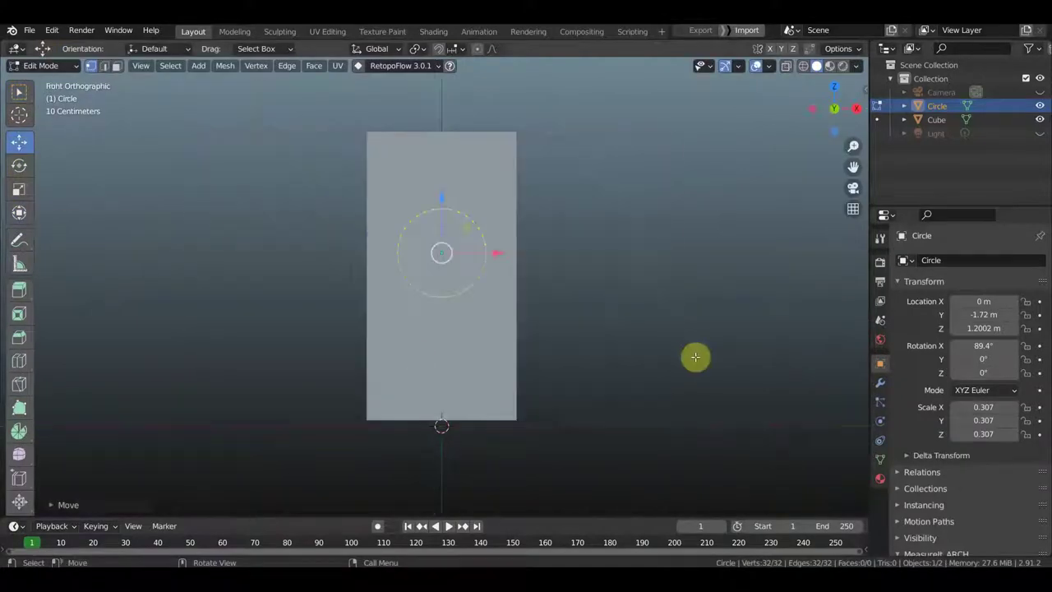
key(s)
click(658, 345)
key(KP_3)
Extrude the ring along Y away from the box to start the lens barrel.
key(e)
click(247, 247)
key(g)
click(276, 272)
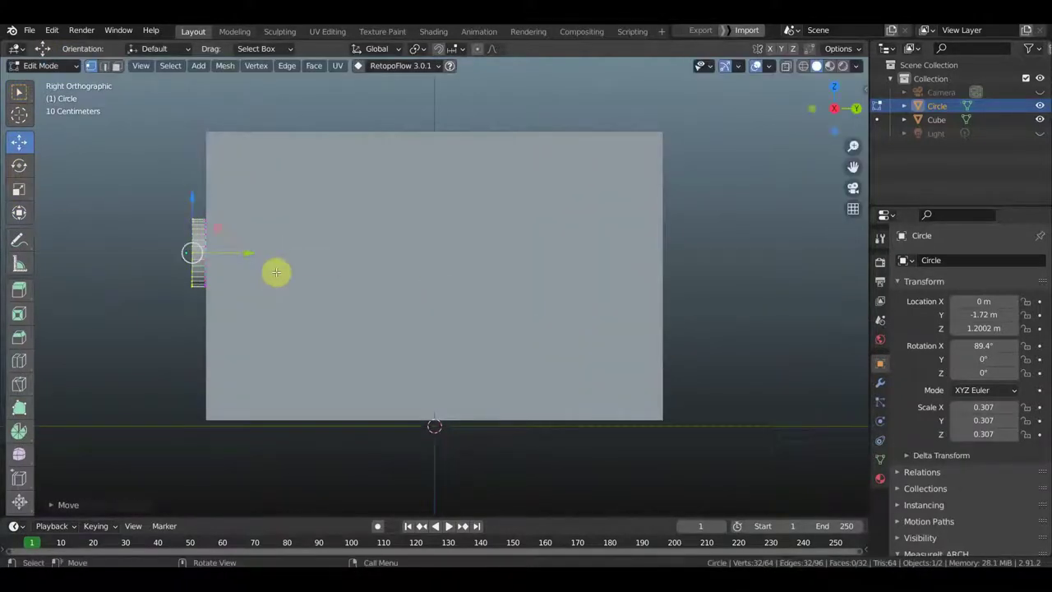
key(e)
key(s)
click(239, 252)
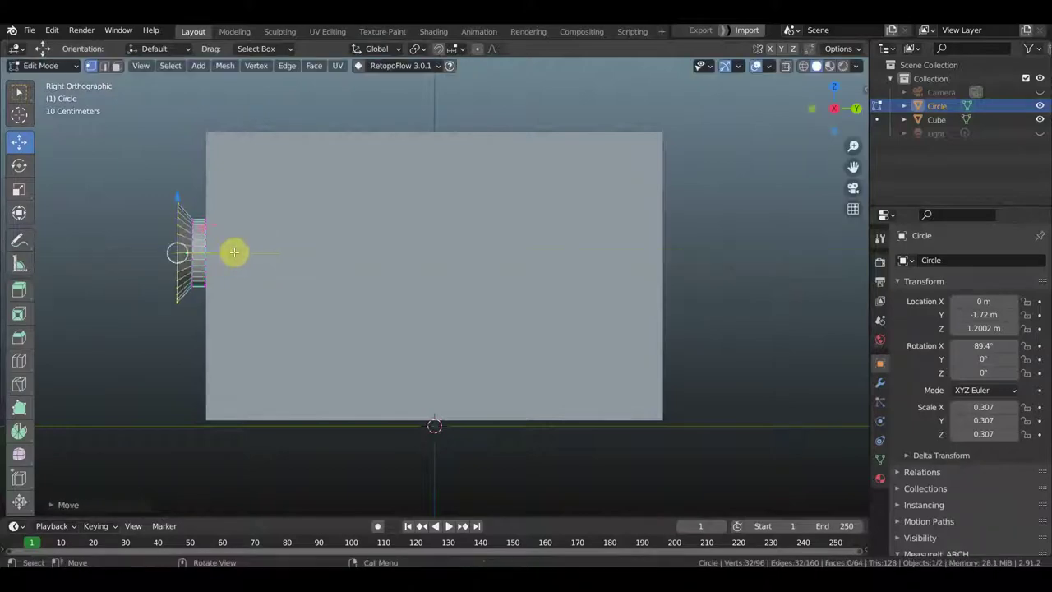
shift+middle_drag(340, 266, 510, 272)
Push the next ring outward and enlarge it into a flare.
key(g)
click(337, 256)
key(s)
click(362, 256)
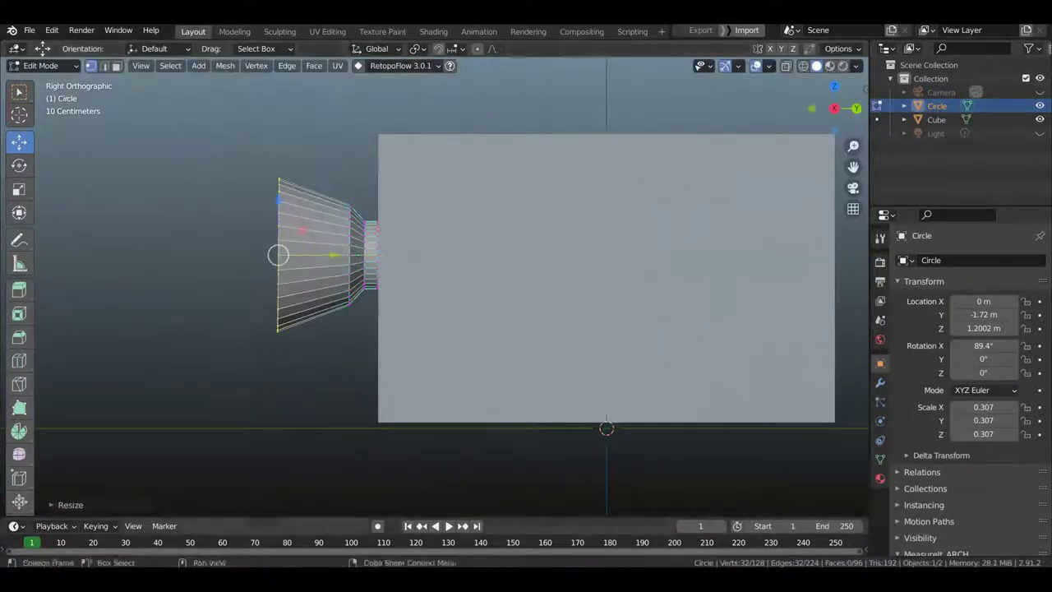
key(g)
click(289, 253)
mouse_move(289, 253)
middle_down()
mouse_move(568, 387)
mouse_move(653, 357)
middle_up()
Extrude the outer ring and scale it inward to form the lens rim.
key(e)
right_click(652, 357)
key(s)
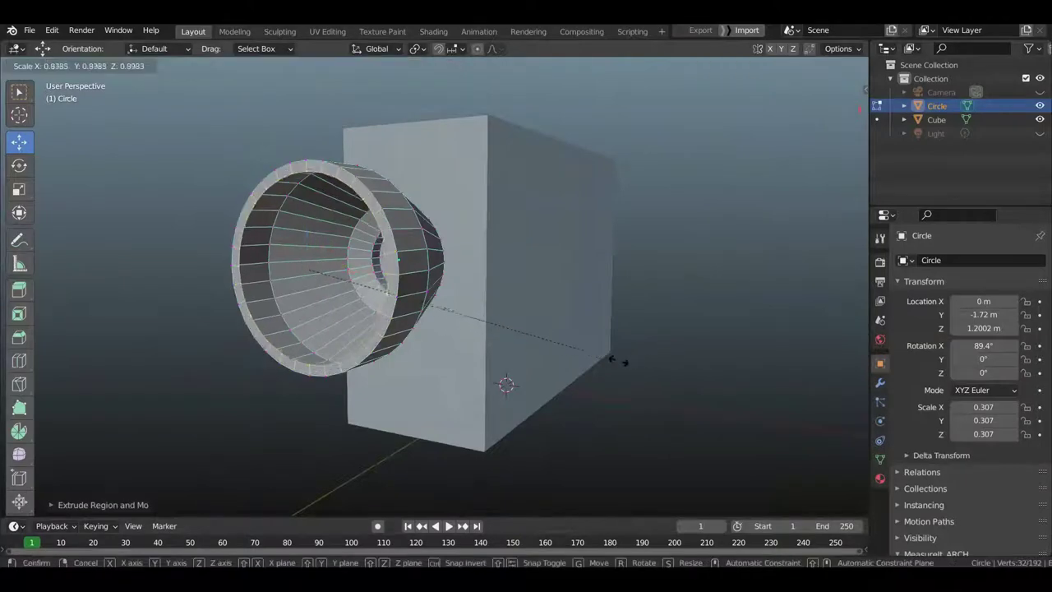
click(642, 361)
key(s)
click(564, 365)
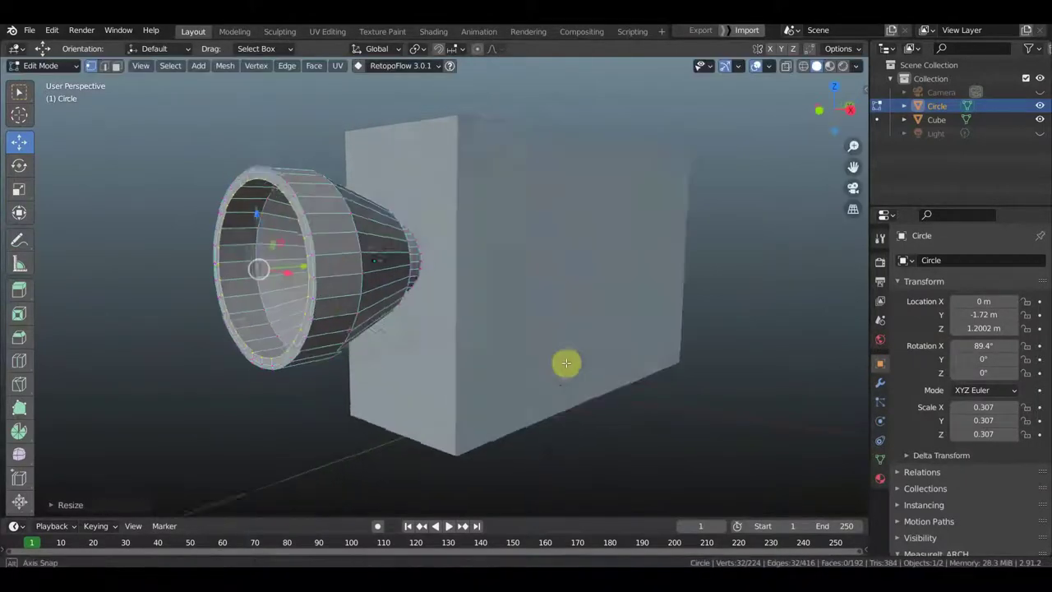
middle_drag(564, 364, 547, 359)
key(g)
click(291, 255)
middle_drag(291, 255, 566, 291)
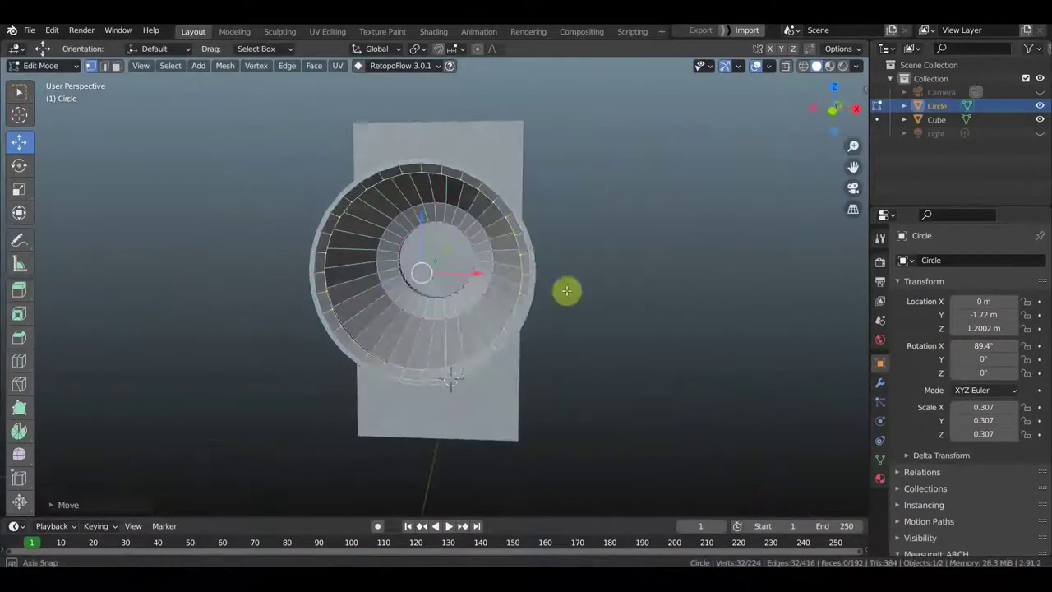
Extrude the inner ring once more to close the lens front.
key(e)
right_click(630, 301)
key(s)
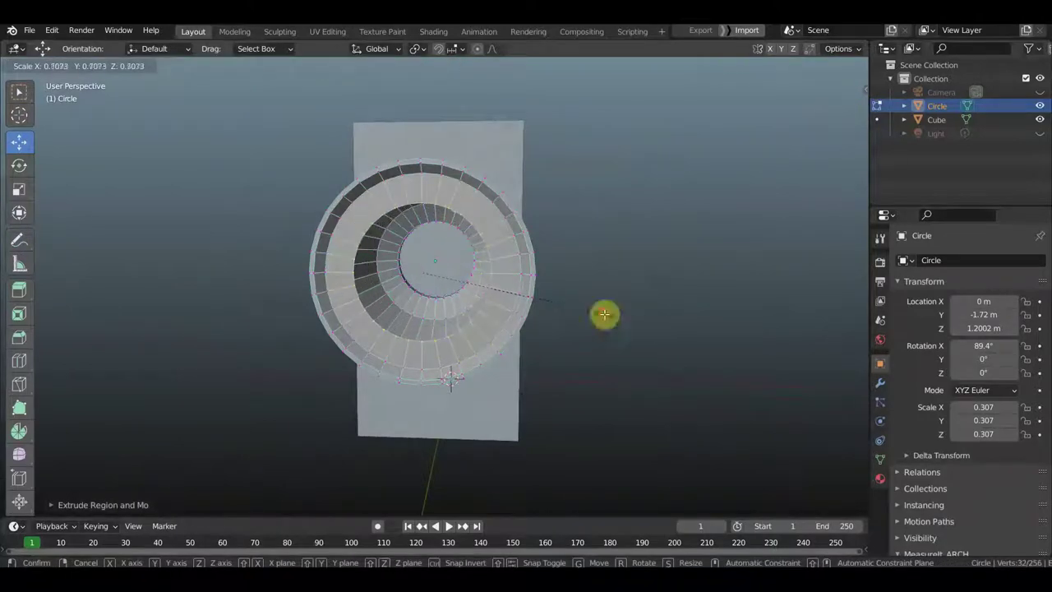
right_click(678, 373)
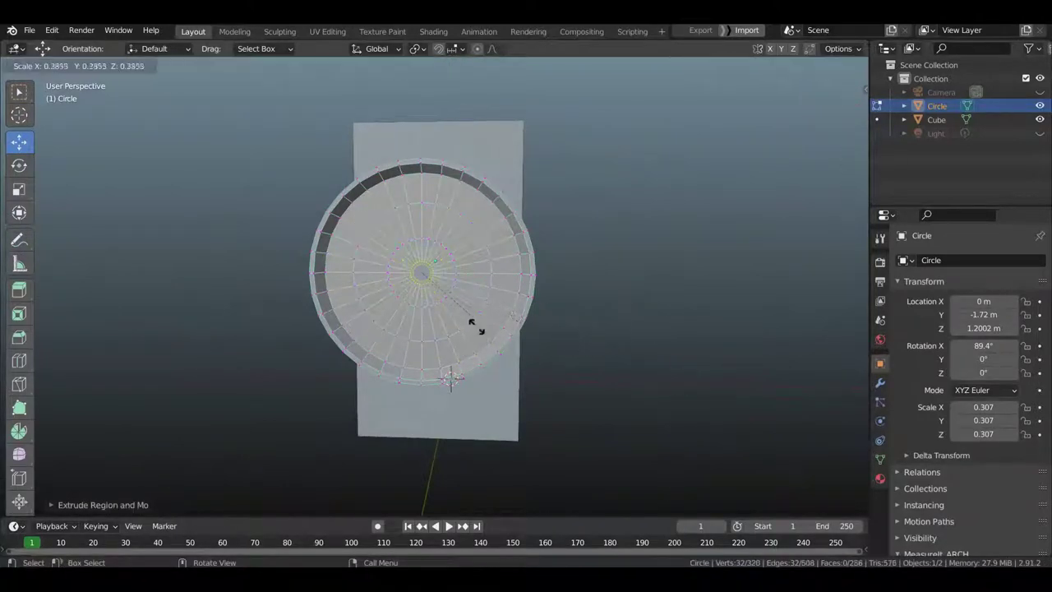
mouse_move(649, 369)
middle_down()
mouse_move(521, 356)
mouse_move(482, 223)
middle_up()
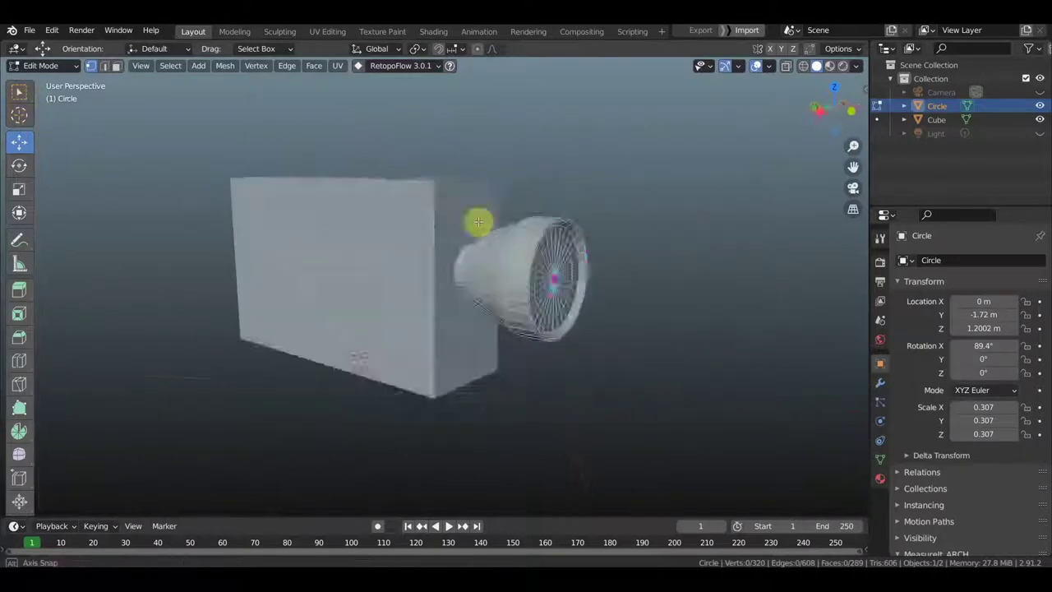
Return to Object Mode and select the box body.
click(41, 65)
click(49, 83)
click(41, 66)
click(43, 96)
Add a vertical and a horizontal loop cut across the box.
key(KP_1)
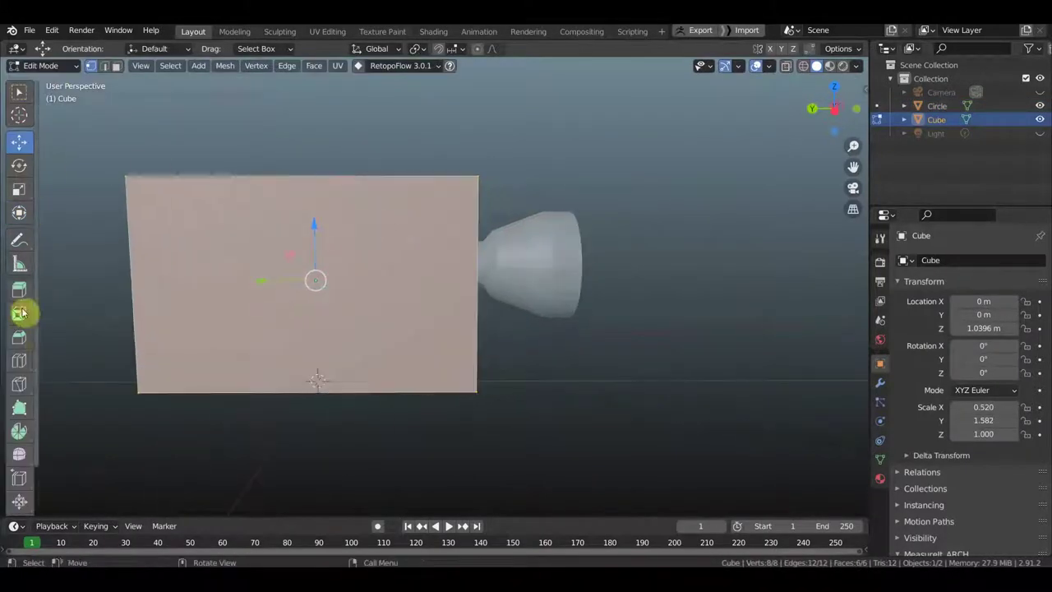
click(19, 360)
drag(136, 176, 136, 182)
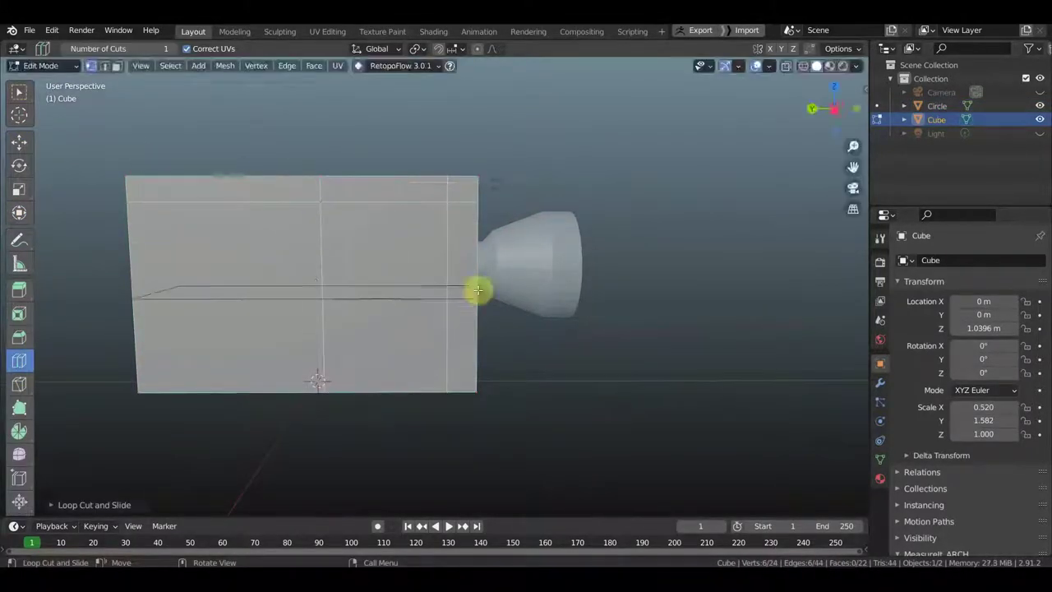
drag(477, 288, 483, 243)
Inset the upper side face and extrude it outward as a raised panel.
key(i)
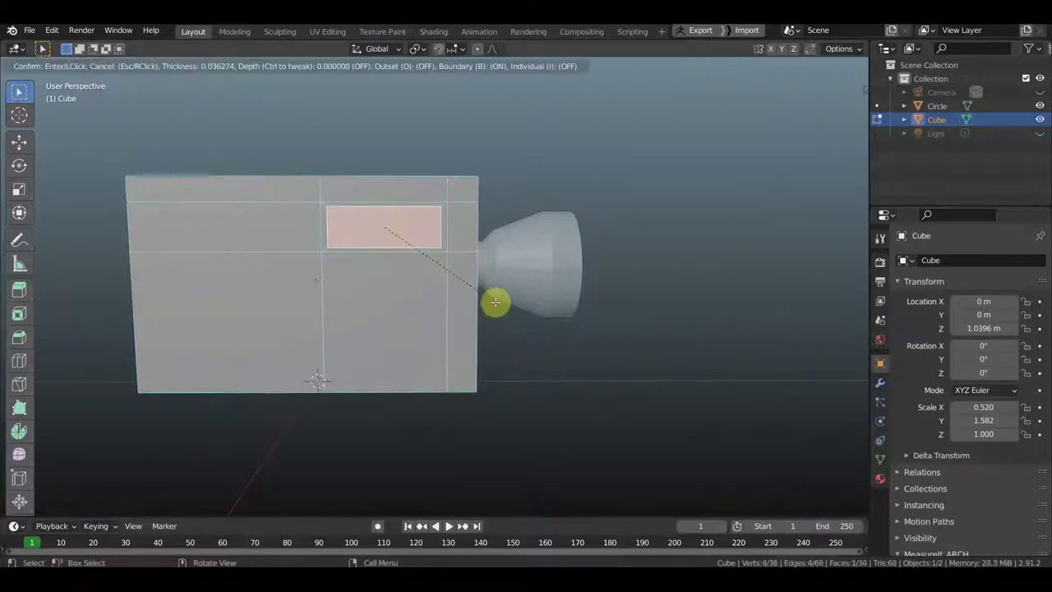
click(447, 312)
middle_drag(446, 312, 686, 342)
drag(402, 211, 371, 207)
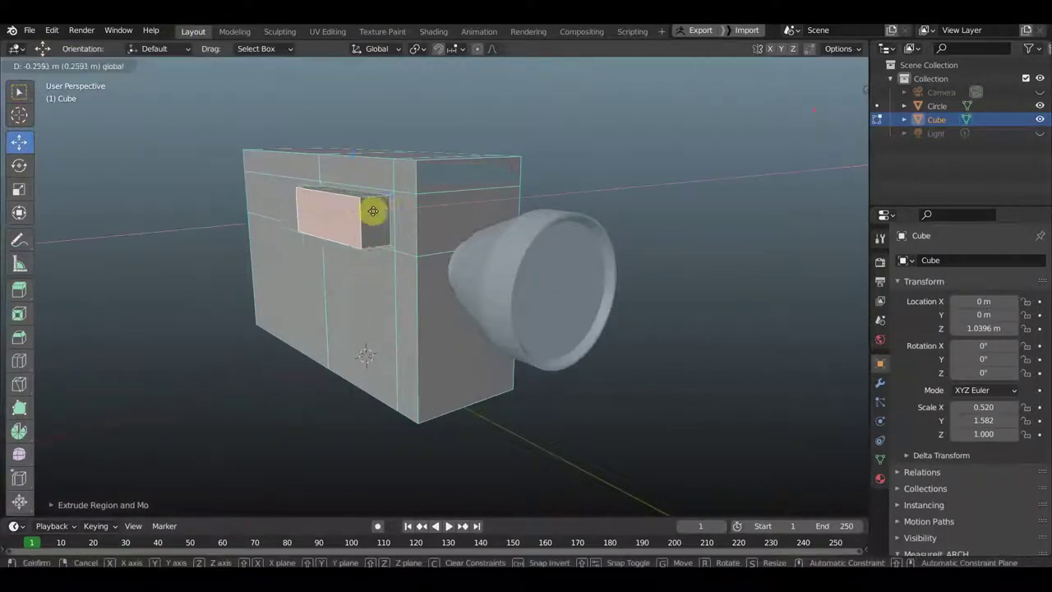
middle_drag(370, 206, 671, 272)
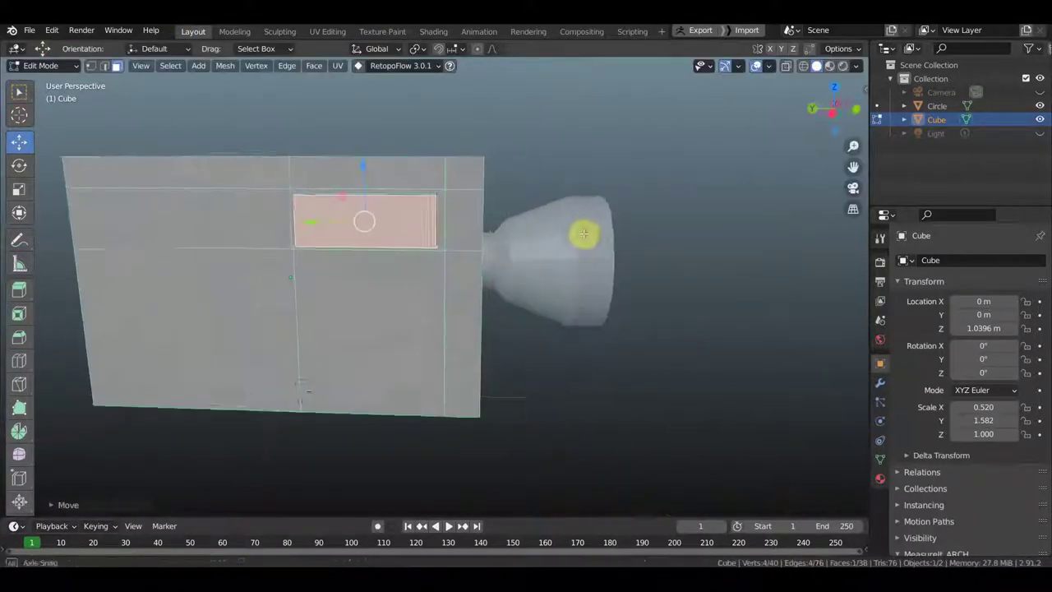
click(547, 255)
middle_drag(546, 255, 502, 193)
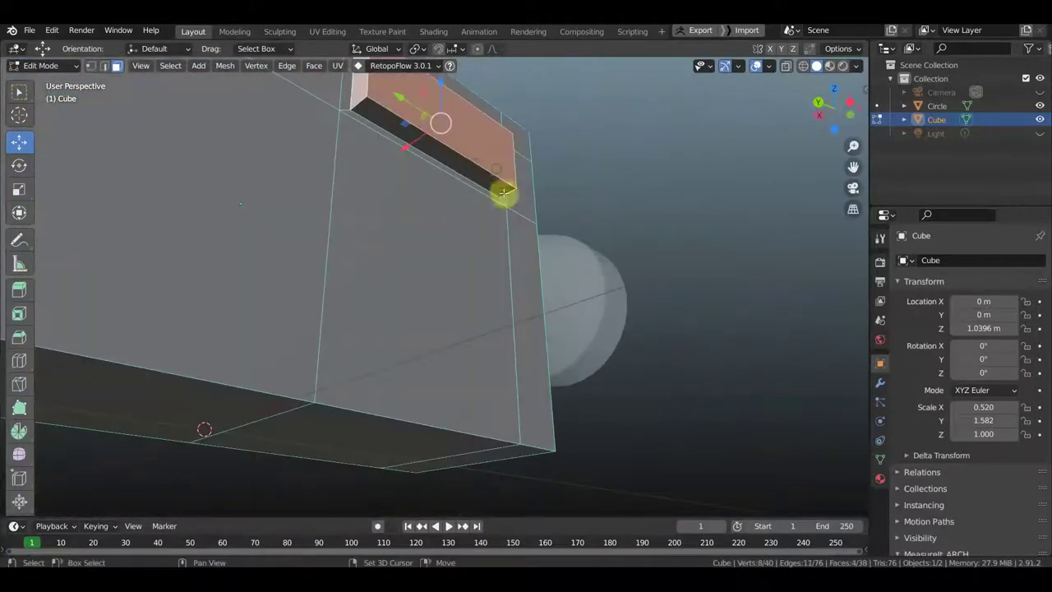
click(662, 288)
middle_drag(665, 291, 630, 425)
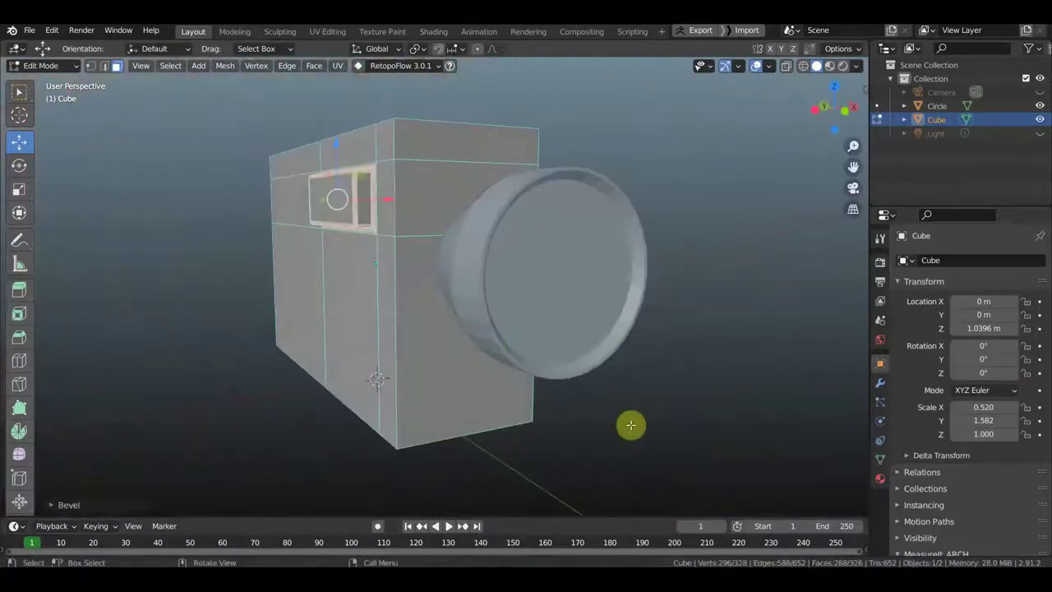
Give all the box's edges a thin bevel and return to Object Mode.
key(a)
key(ctrl+b)
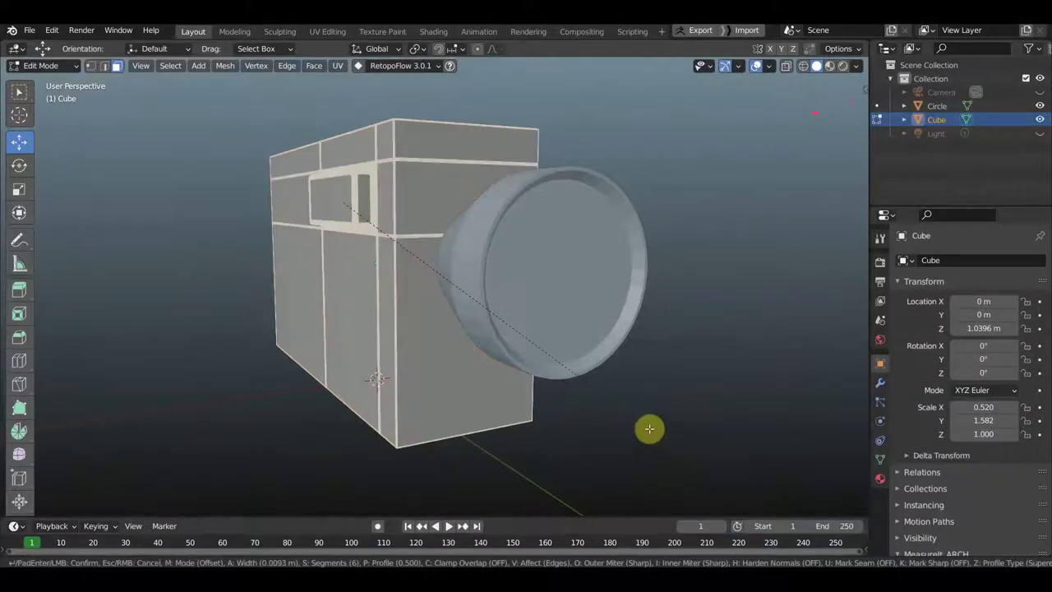
click(648, 432)
mouse_move(648, 432)
middle_down()
mouse_move(730, 422)
mouse_move(575, 368)
middle_up()
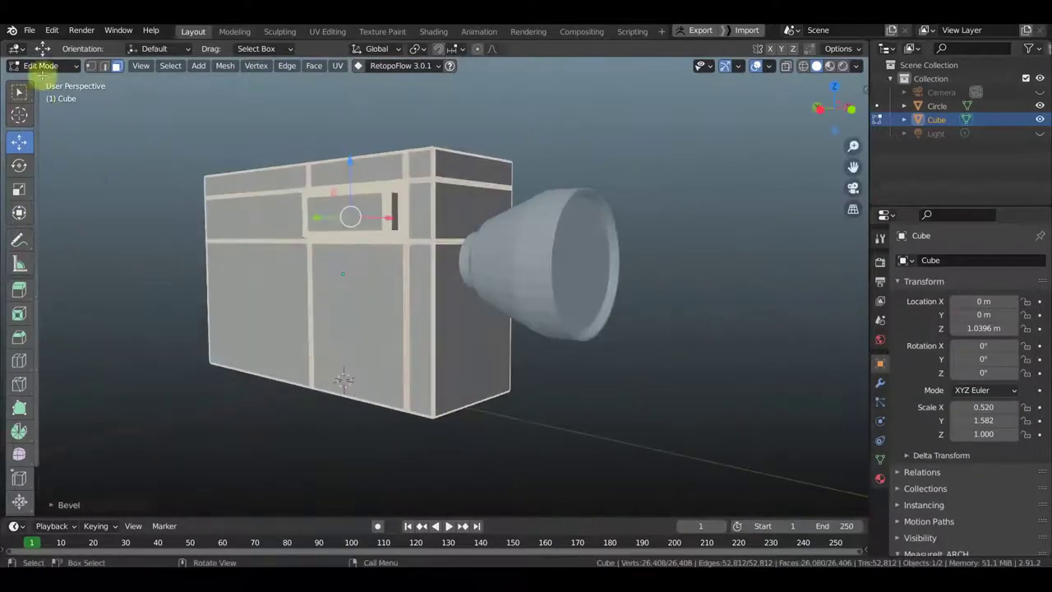
key(Tab)
key(KP_1)
middle_drag(586, 416, 716, 425)
Add a cylinder and raise it above the camera body.
key(shift+a)
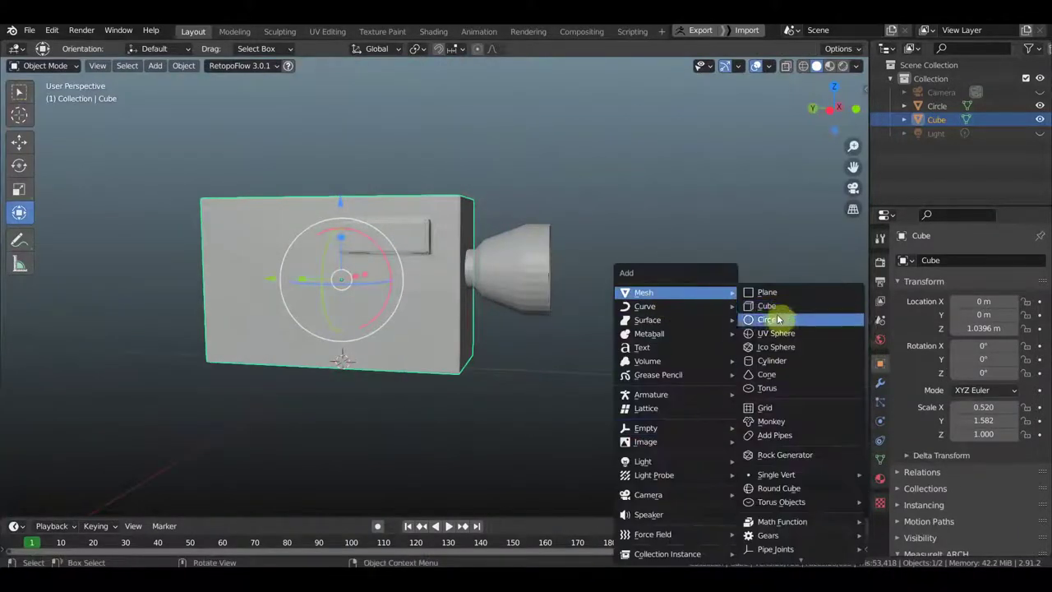
click(768, 360)
middle_drag(575, 369, 461, 329)
key(KP_1)
click(448, 204)
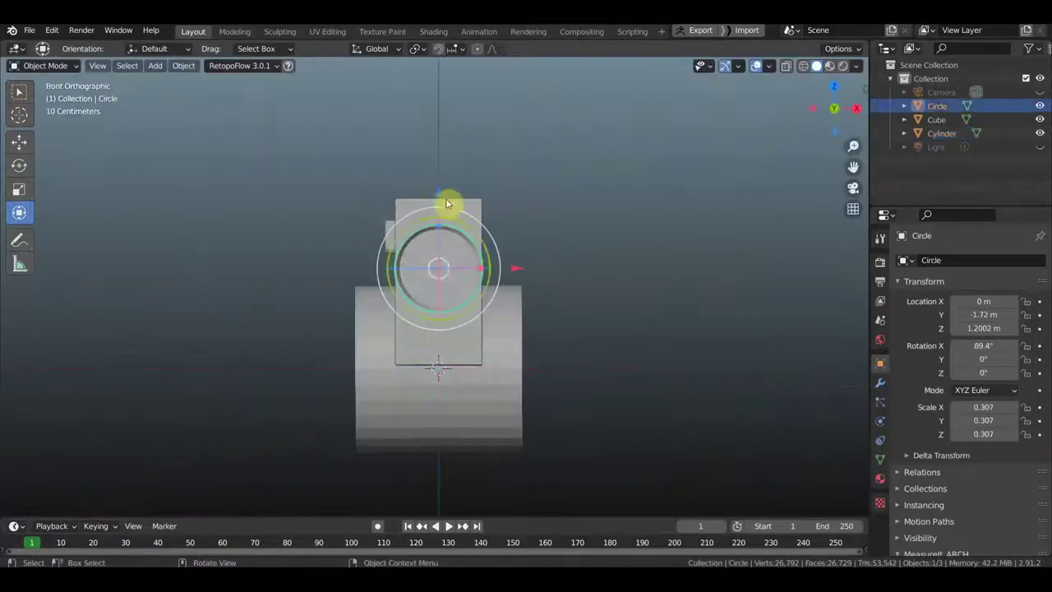
click(473, 364)
key(g)
key(z)
click(446, 486)
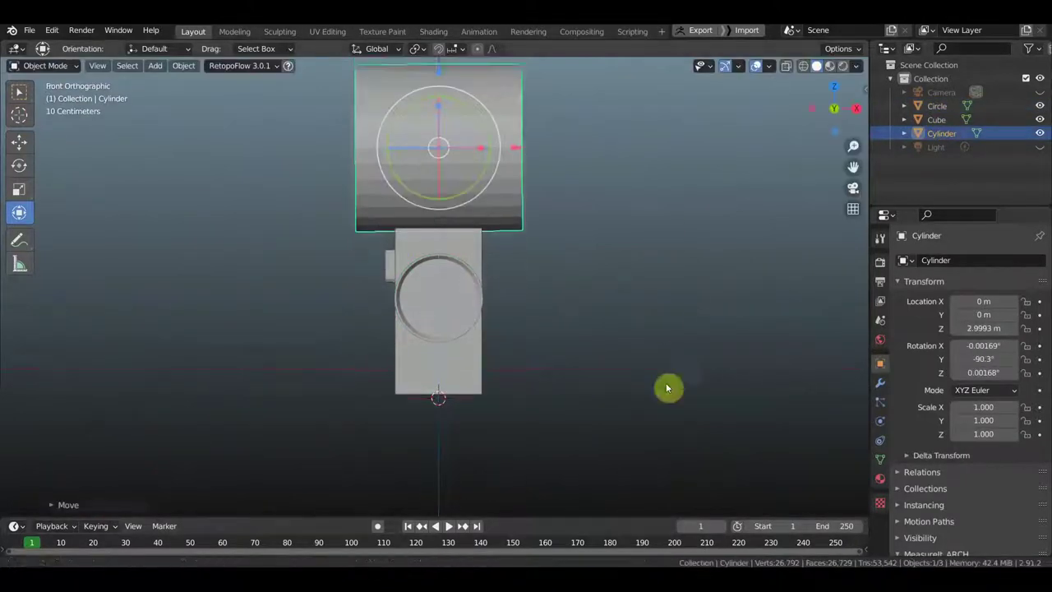
shift+middle_drag(668, 387, 669, 568)
Flatten the cylinder to 0.22 on Z and shift the disc toward the lens end.
key(s)
key(z)
click(442, 296)
middle_drag(525, 300, 639, 305)
key(KP_3)
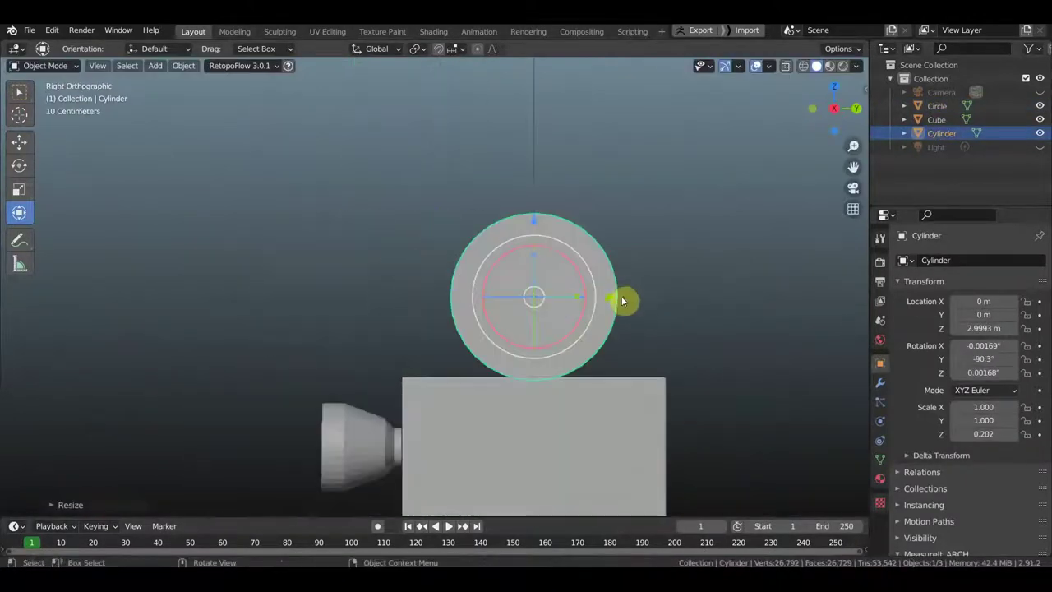
key(g)
click(503, 290)
Enlarge the disc to 1.094 and rest it on top of the body.
key(s)
click(637, 376)
key(g)
key(z)
click(484, 239)
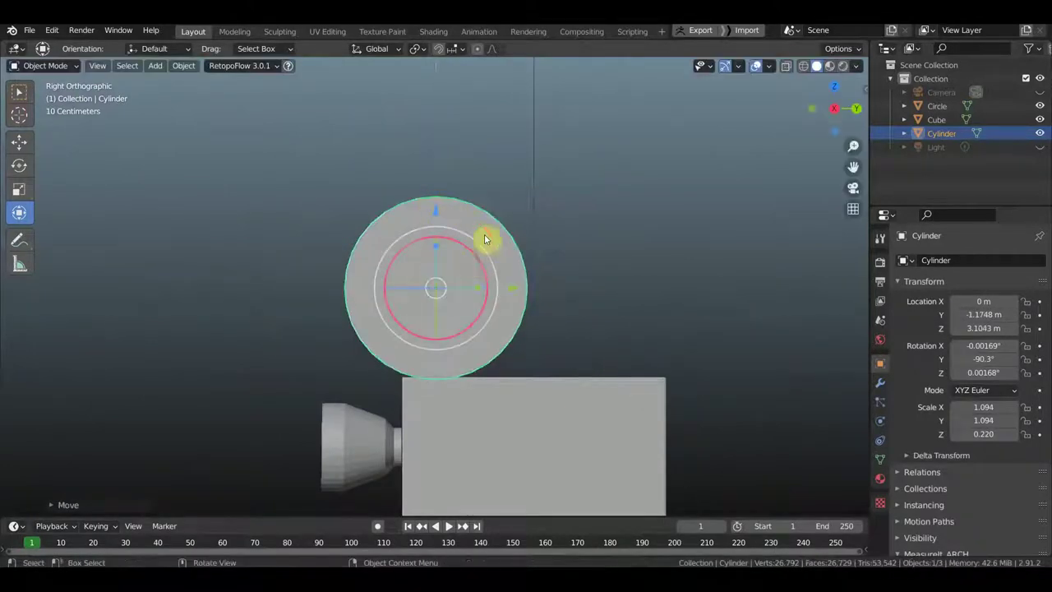
key(Tab)
Inset the reel's front face twice to form concentric rings.
middle_drag(458, 291, 422, 317)
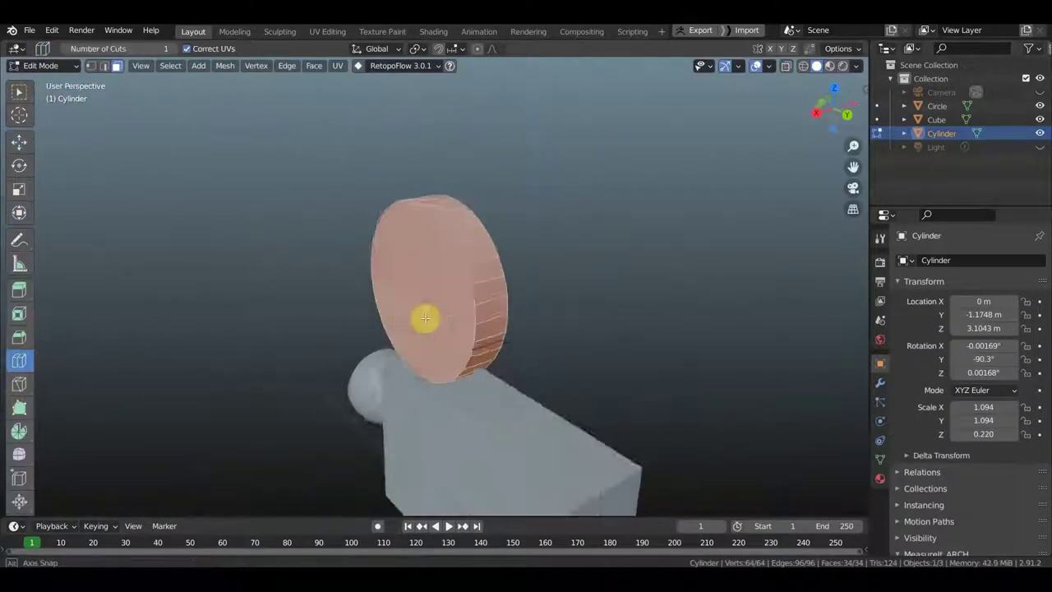
click(481, 254)
mouse_move(481, 253)
middle_down()
mouse_move(515, 281)
mouse_move(15, 286)
middle_up()
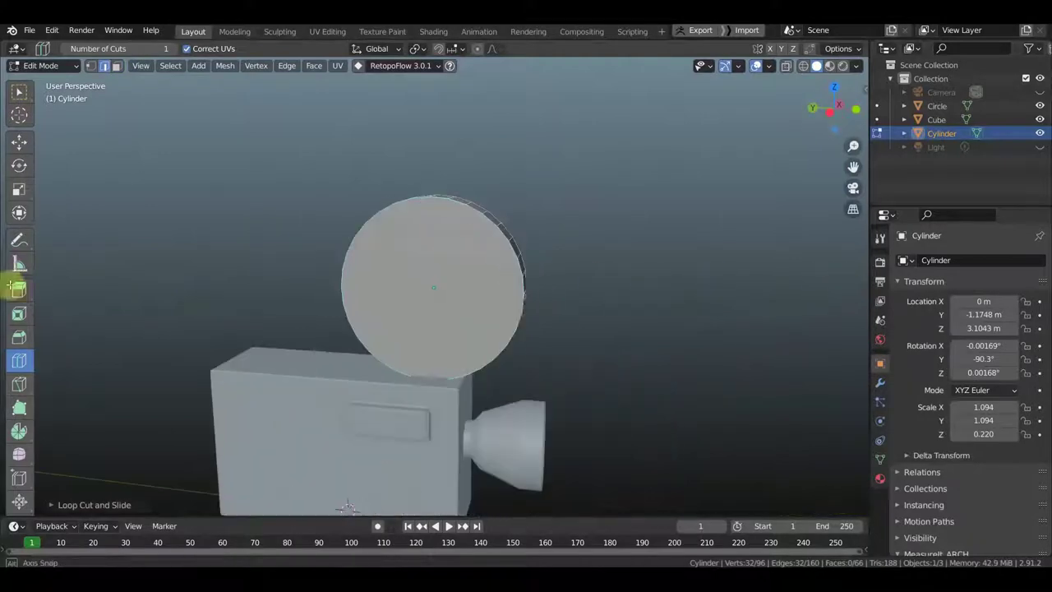
mouse_move(511, 328)
middle_down()
mouse_move(258, 320)
mouse_move(310, 321)
mouse_move(25, 102)
middle_up()
key(i)
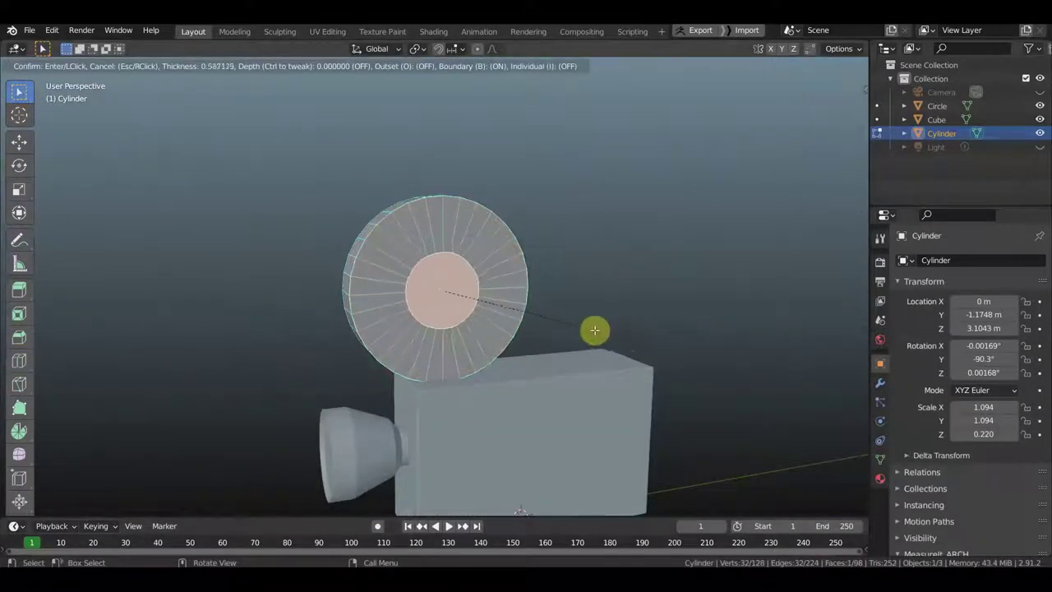
click(608, 332)
key(i)
click(666, 337)
Add a third inset to create the reel's recessed hub.
middle_drag(665, 337, 23, 160)
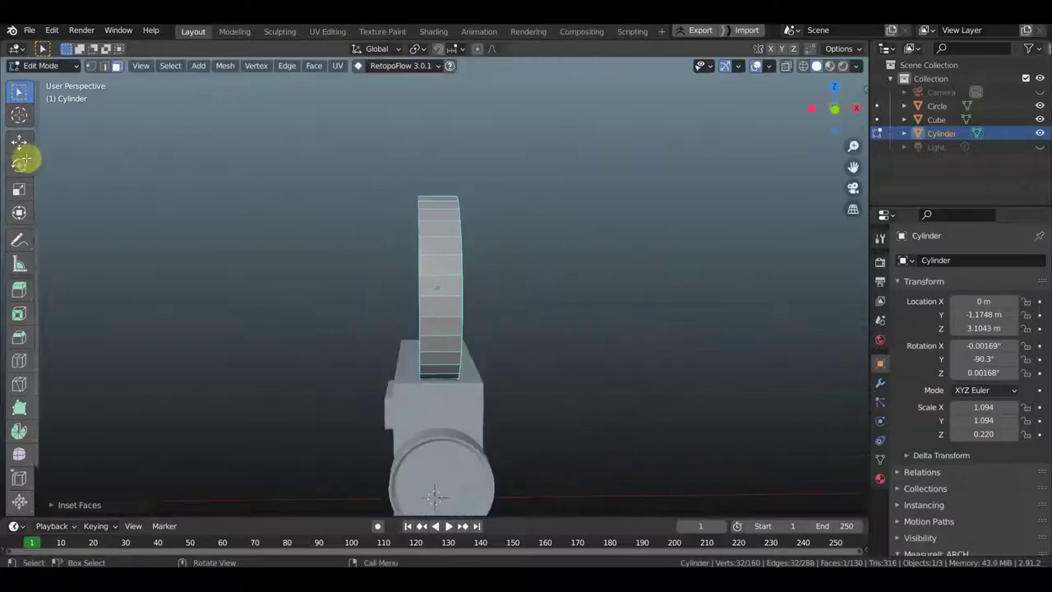
mouse_move(491, 312)
middle_down()
mouse_move(504, 293)
mouse_move(469, 304)
middle_up()
key(i)
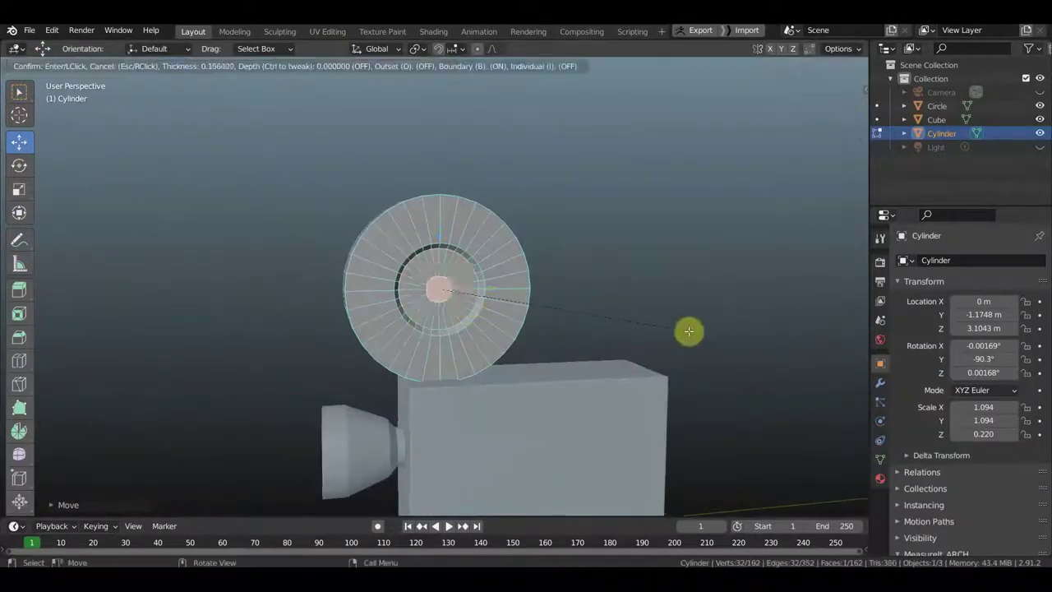
click(701, 331)
mouse_move(702, 331)
middle_down()
mouse_move(499, 293)
mouse_move(551, 310)
mouse_move(535, 352)
mouse_move(695, 329)
middle_up()
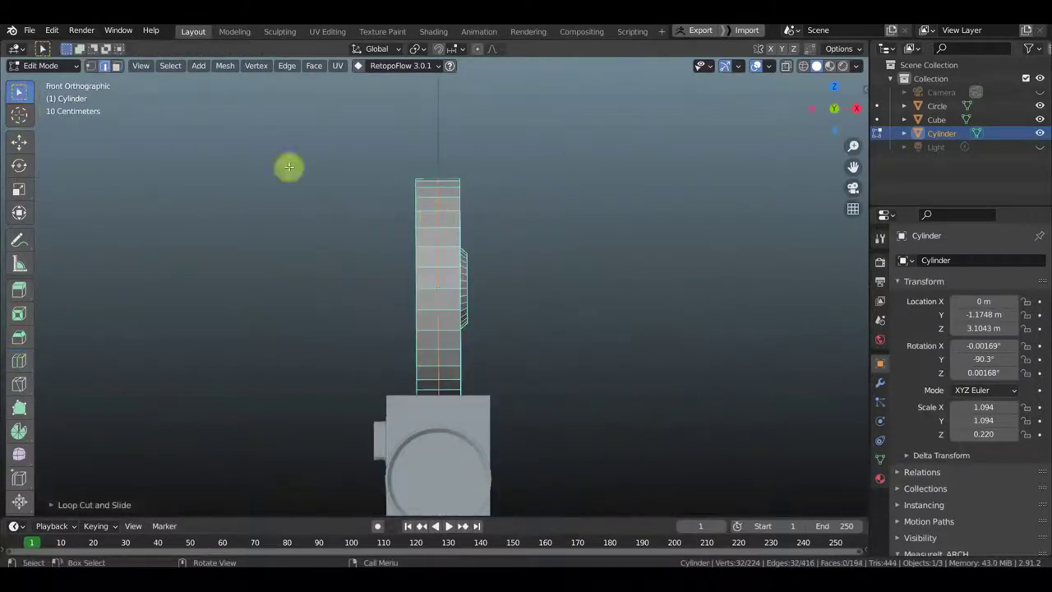
In X-ray view, delete the reel's left-half faces and return to Object Mode.
key(shift+z)
shift+click(393, 205)
key(x)
click(609, 341)
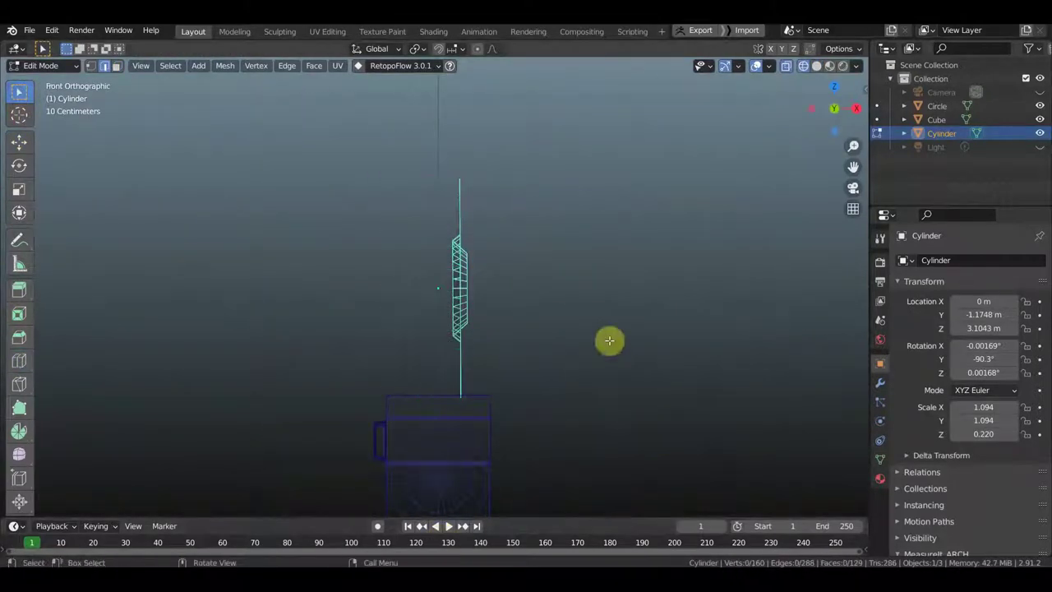
key(ctrl+z)
key(x)
click(534, 371)
key(Tab)
Add and apply a Mirror modifier so the reel becomes a symmetric disc.
click(815, 66)
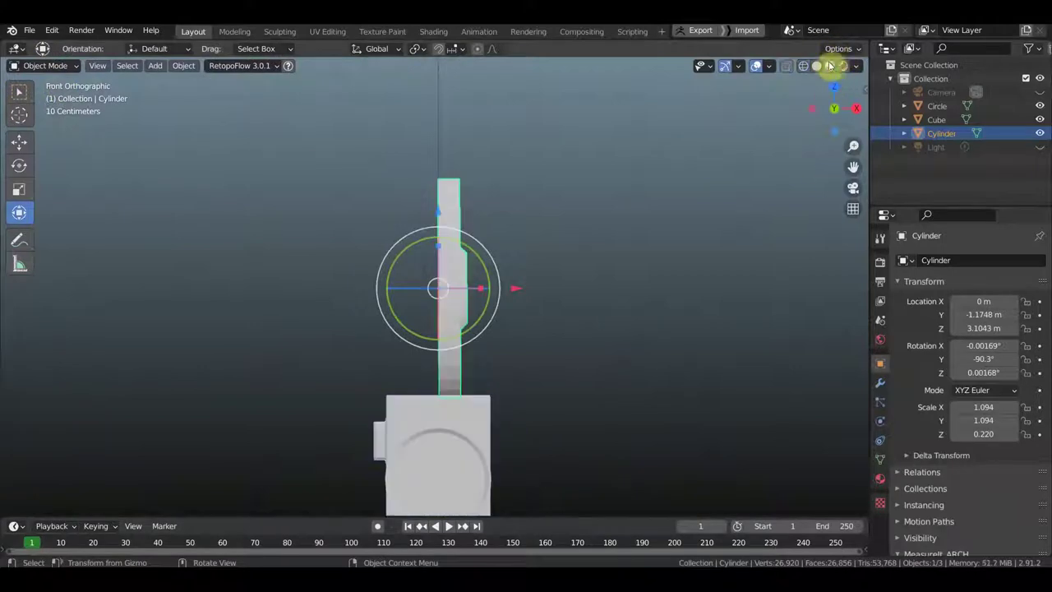
click(880, 382)
click(986, 259)
click(842, 382)
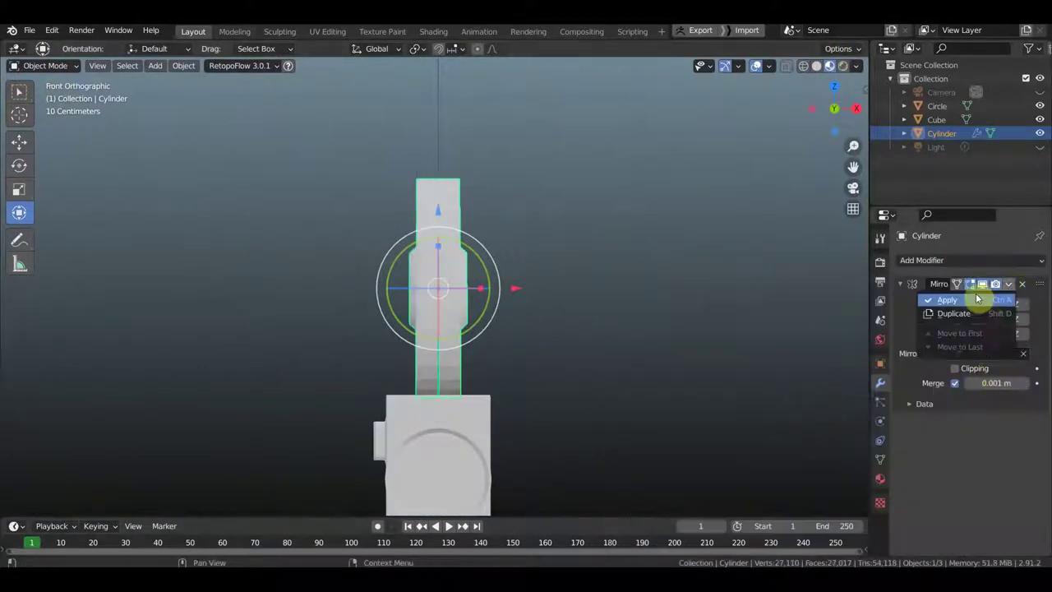
mouse_move(686, 317)
middle_down()
mouse_move(698, 304)
mouse_move(669, 301)
middle_up()
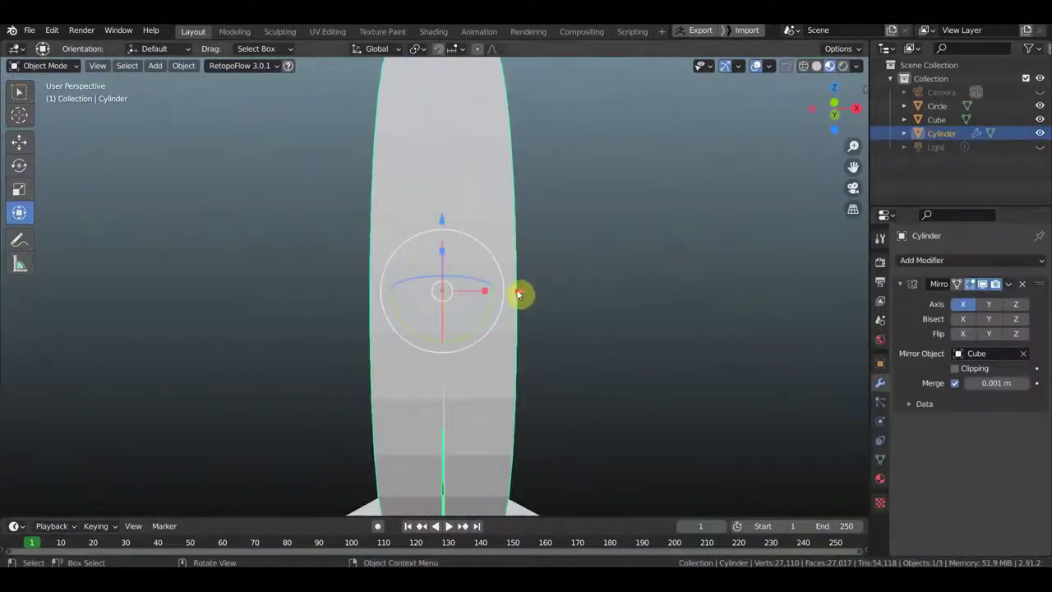
click(1008, 283)
click(962, 312)
middle_drag(521, 399, 625, 313)
Set the viewport shading to a red MatCap.
click(855, 66)
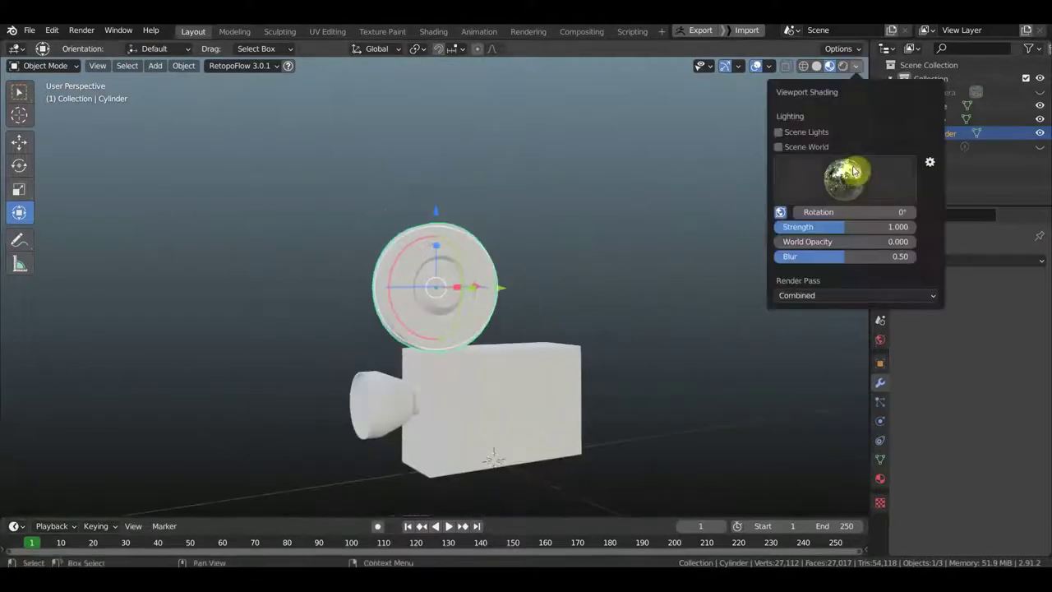
click(816, 66)
click(856, 65)
click(838, 129)
click(871, 192)
Duplicate the reel as Cylinder.001 and place the copy beside the first reel.
key(KP_3)
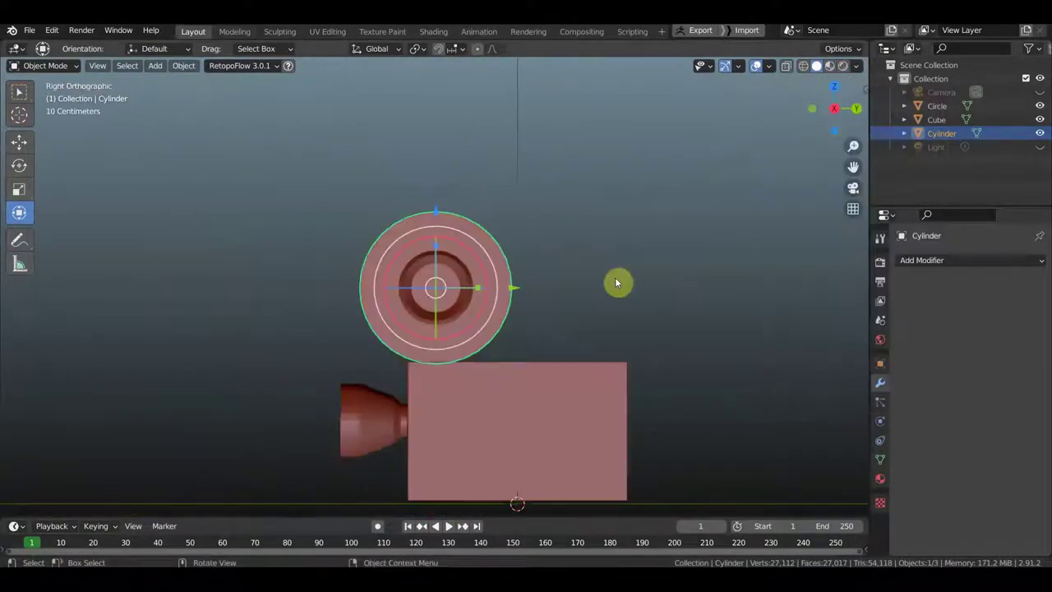
key(shift+d)
click(674, 307)
mouse_move(674, 308)
middle_down()
mouse_move(801, 352)
mouse_move(727, 239)
middle_up()
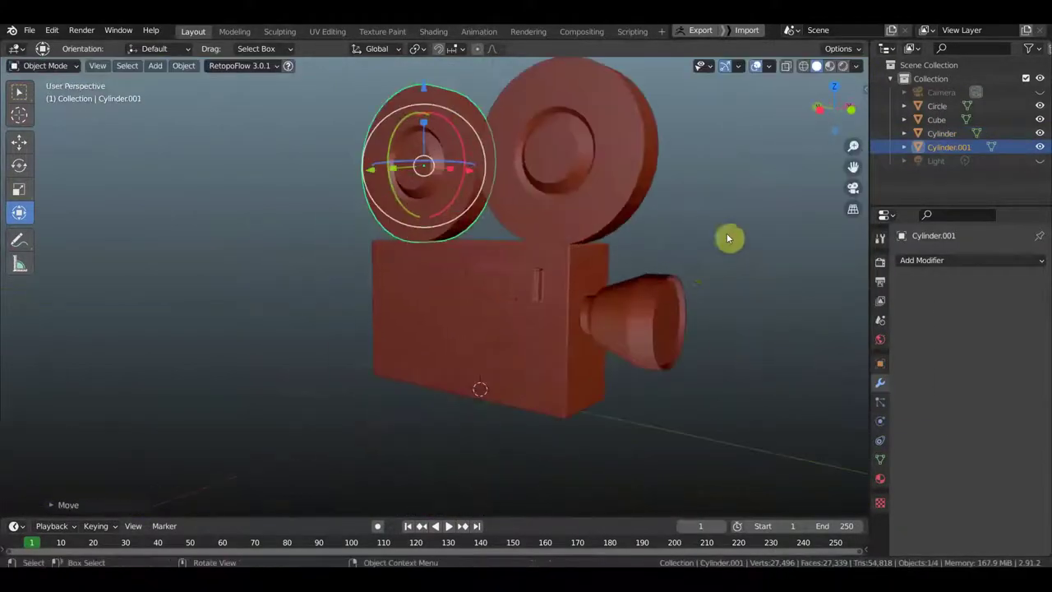
Add a new circle and move it along Y against the camera body's side.
key(KP_3)
key(KP_1)
key(shift+a)
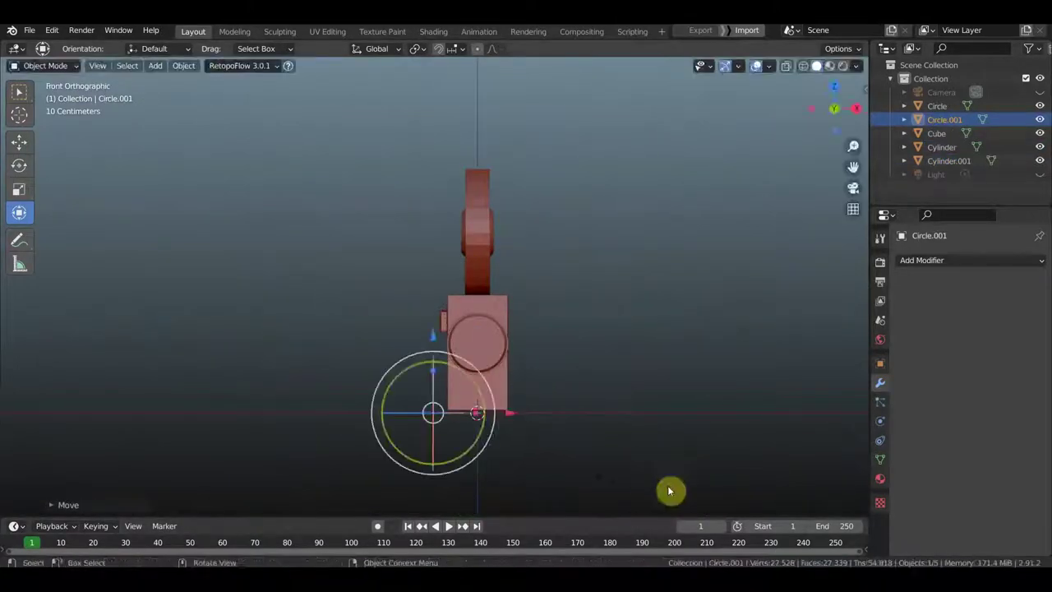
key(KP_3)
middle_drag(678, 474, 711, 468)
key(g)
key(y)
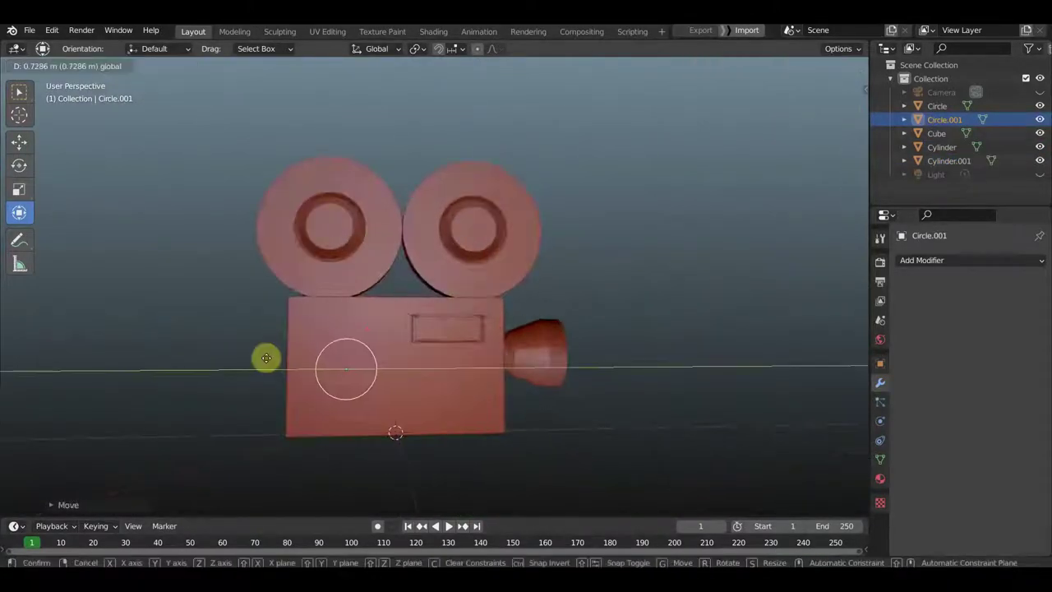
click(266, 358)
mouse_move(266, 358)
middle_down()
mouse_move(493, 386)
mouse_move(516, 357)
middle_up()
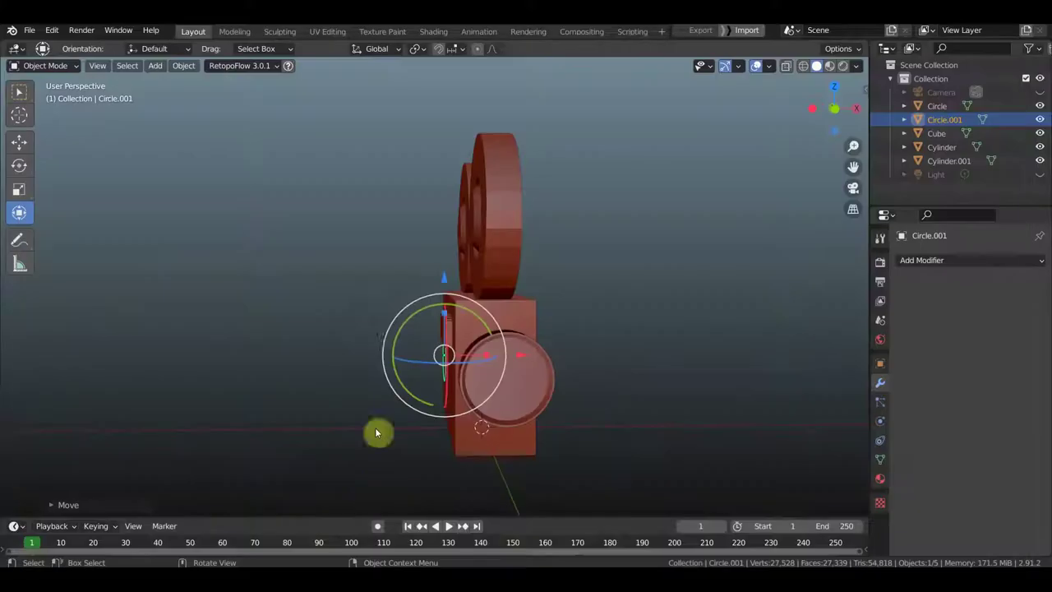
middle_drag(376, 433, 27, 114)
In Edit Mode, scale the circle ring and extrude it outward.
click(45, 96)
middle_drag(633, 409, 119, 188)
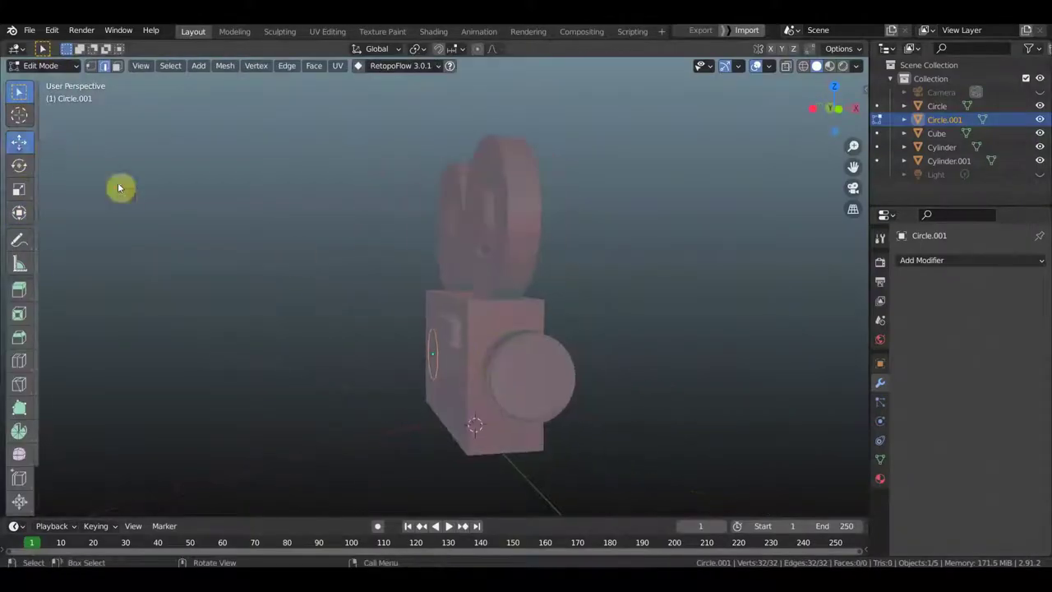
click(511, 363)
key(Tab)
mouse_move(599, 369)
middle_down()
mouse_move(493, 378)
mouse_move(527, 239)
mouse_move(622, 203)
mouse_move(642, 284)
mouse_move(516, 262)
middle_up()
key(s)
click(490, 383)
key(e)
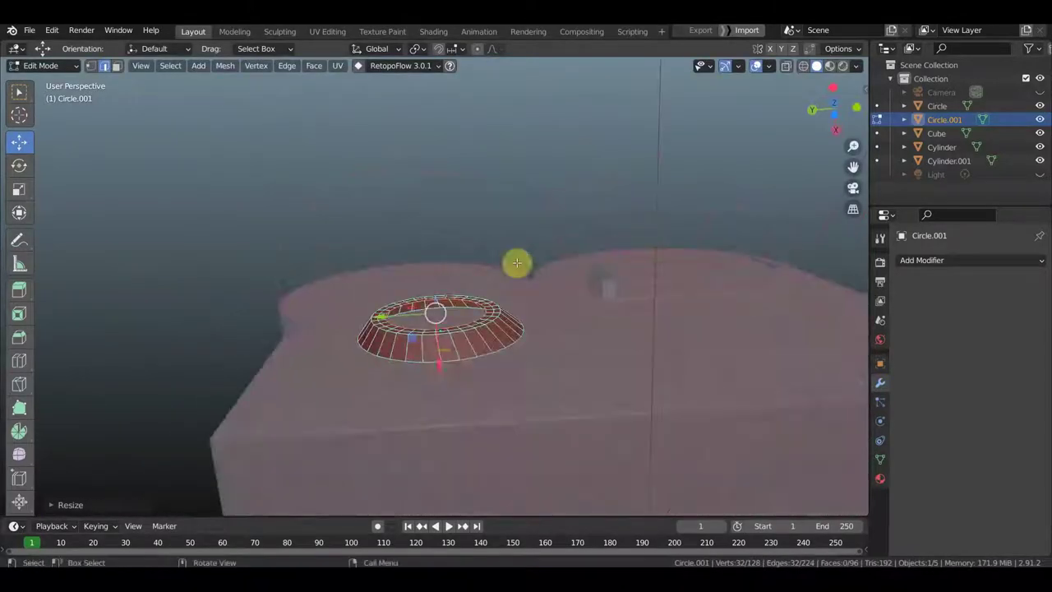
click(616, 332)
Extrude the ring again in place to form the recessed button, then return to Object Mode.
mouse_move(617, 332)
middle_down()
mouse_move(594, 435)
mouse_move(611, 331)
mouse_move(697, 393)
mouse_move(663, 280)
middle_up()
key(e)
right_click(701, 382)
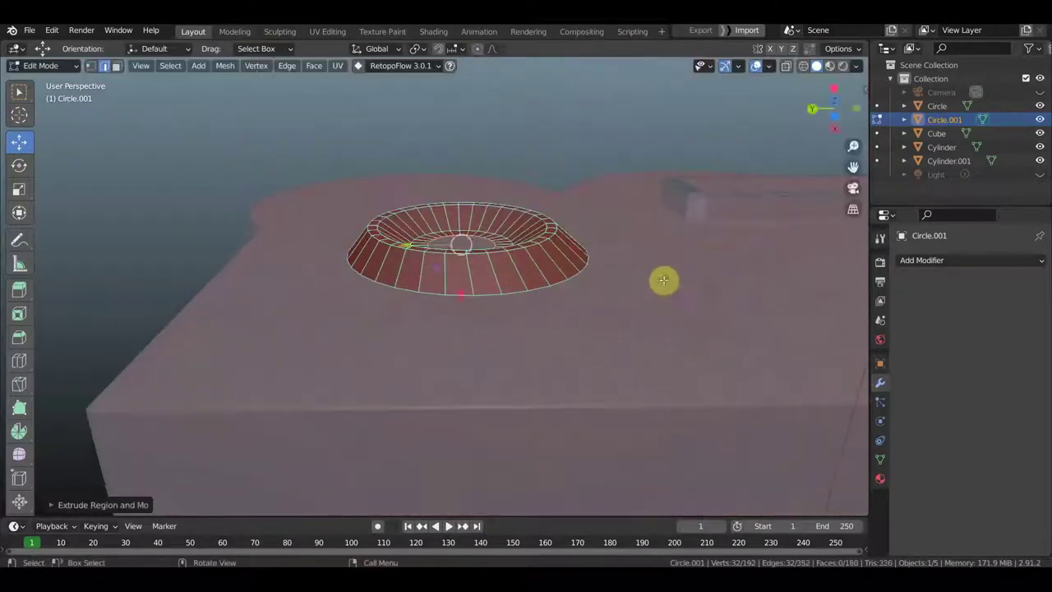
click(458, 306)
mouse_move(458, 306)
middle_down()
mouse_move(707, 404)
mouse_move(576, 392)
mouse_move(18, 102)
middle_up()
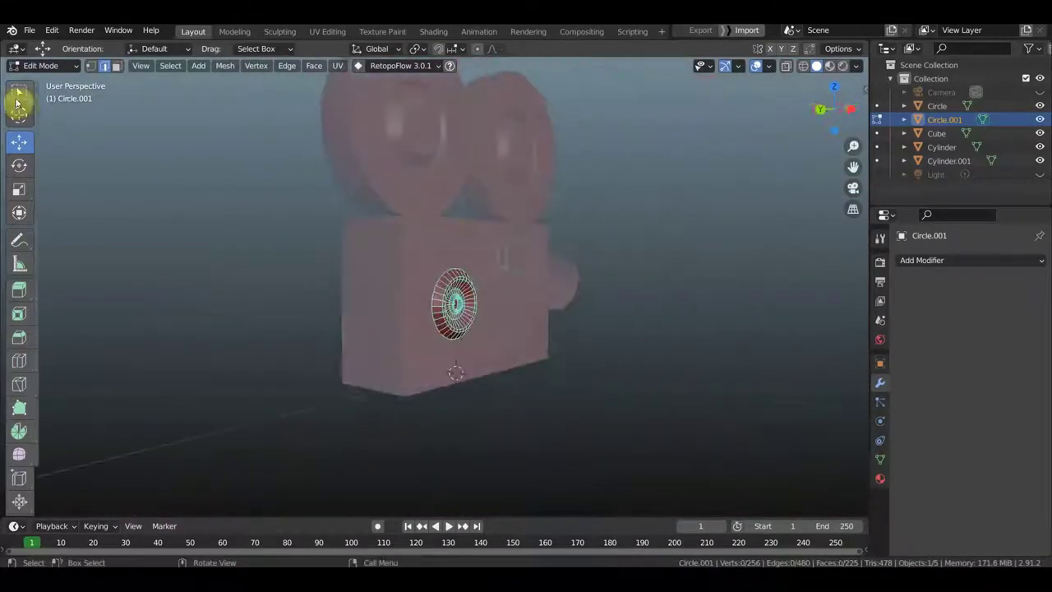
key(Tab)
middle_drag(381, 243, 656, 350)
Add Circle.002 for the stand and scale it down.
click(764, 388)
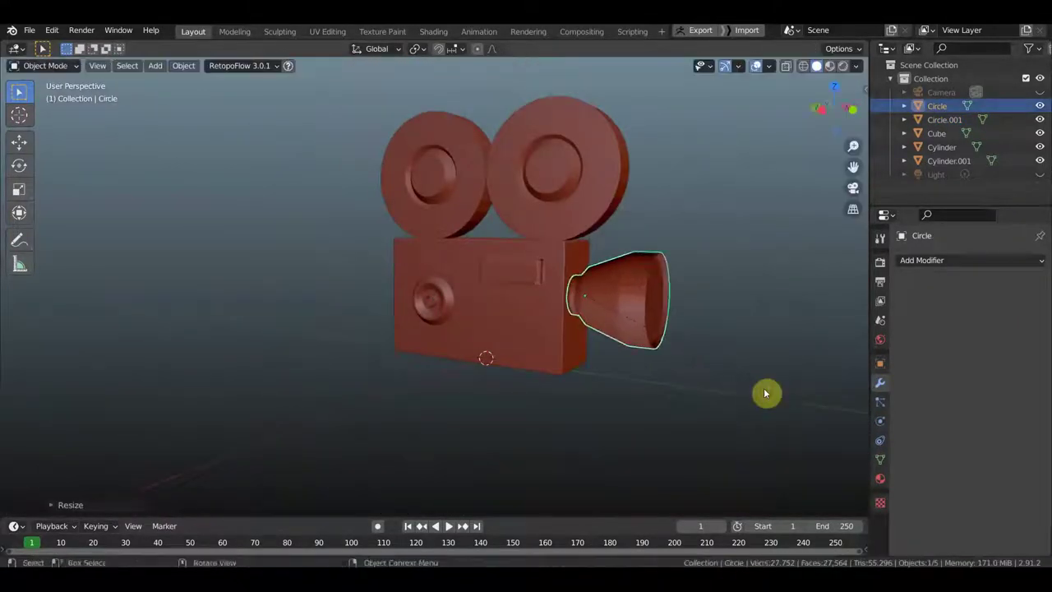
middle_drag(763, 388, 600, 279)
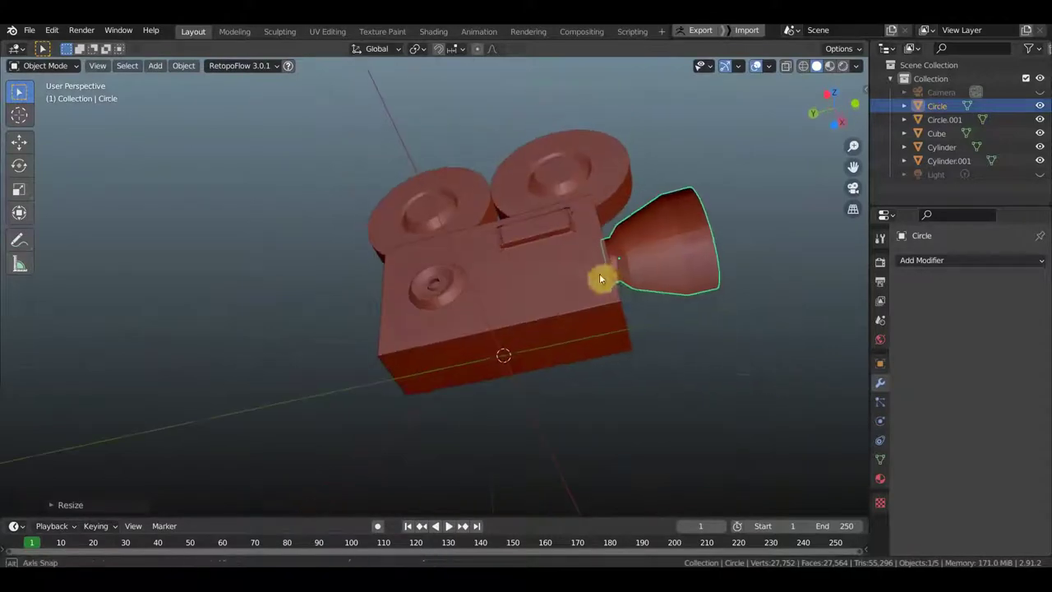
click(154, 66)
click(415, 136)
key(s)
mouse_move(417, 173)
middle_down()
mouse_move(575, 312)
mouse_move(698, 392)
middle_up()
click(599, 331)
key(s)
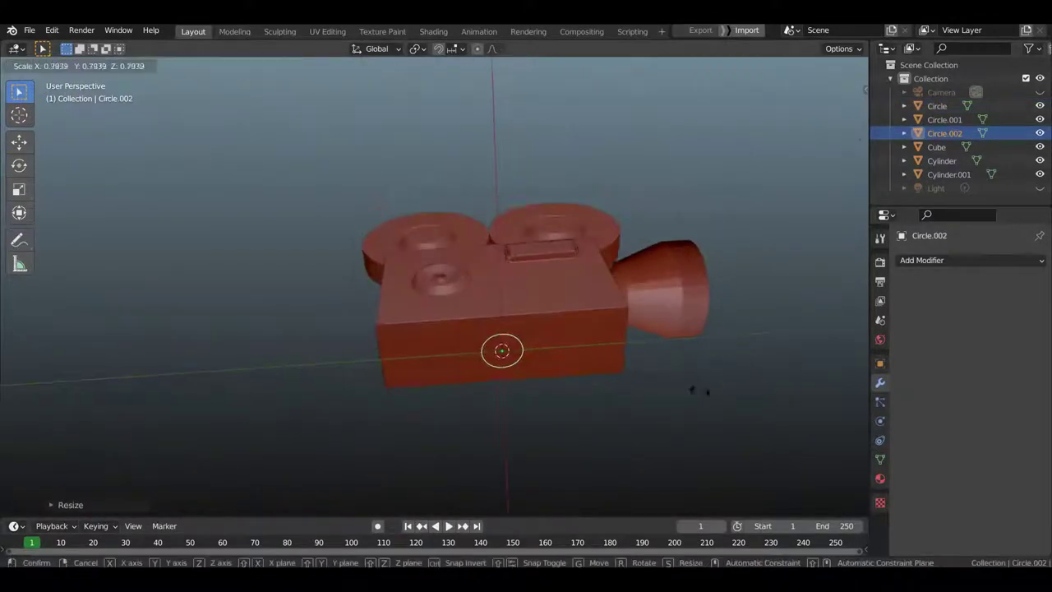
mouse_move(43, 72)
middle_down()
mouse_move(540, 392)
mouse_move(281, 260)
mouse_move(638, 249)
middle_up()
In Edit Mode, extrude and shrink the ring into an inner ring of the disc.
key(Tab)
key(e)
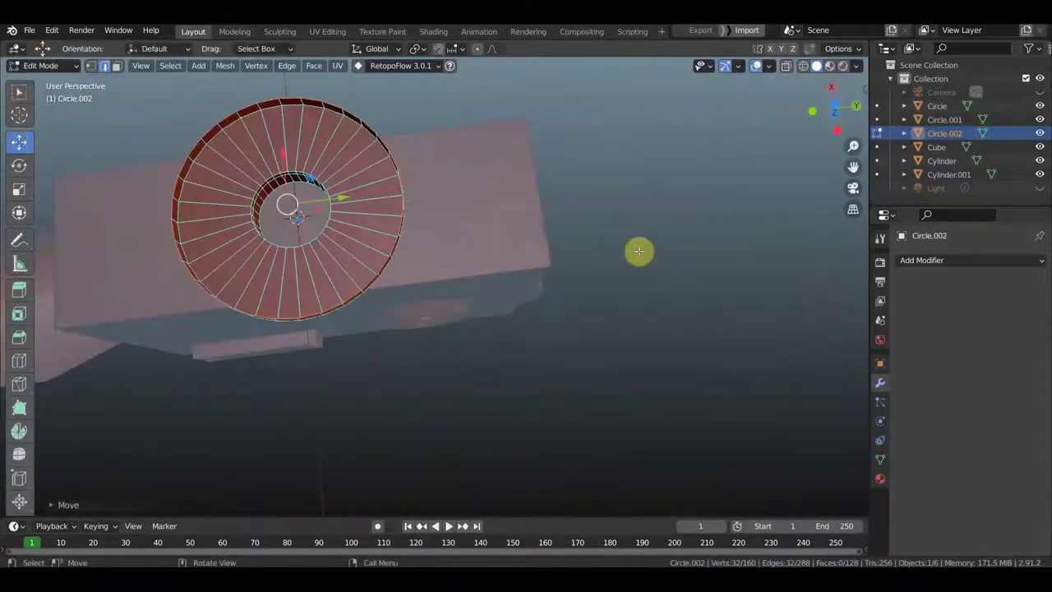
key(s)
click(677, 273)
click(625, 276)
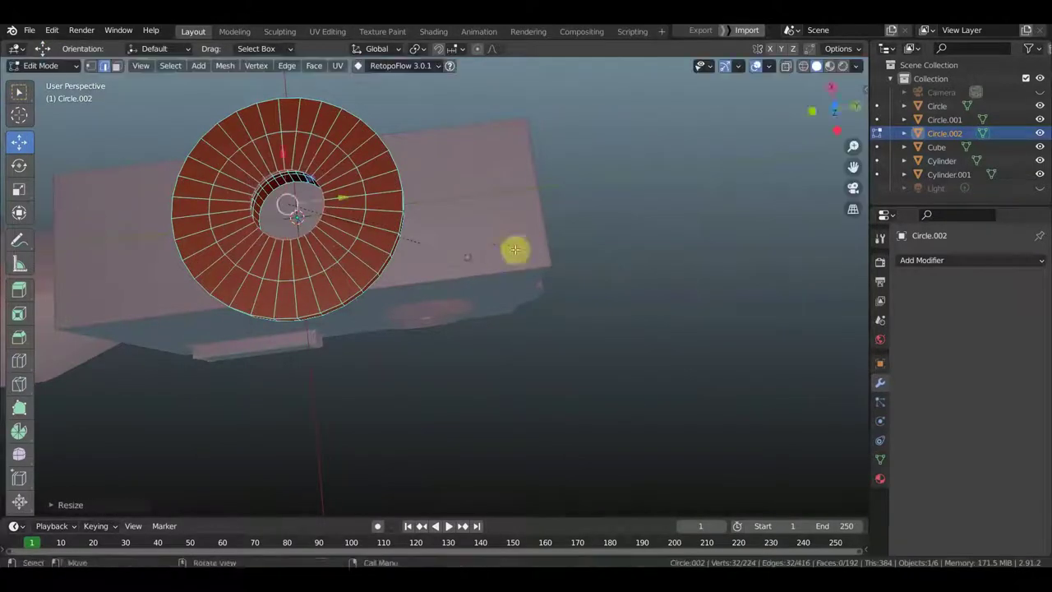
Extend the inner ring down into a long post beneath the body, then return to Object Mode.
key(KP_3)
click(500, 369)
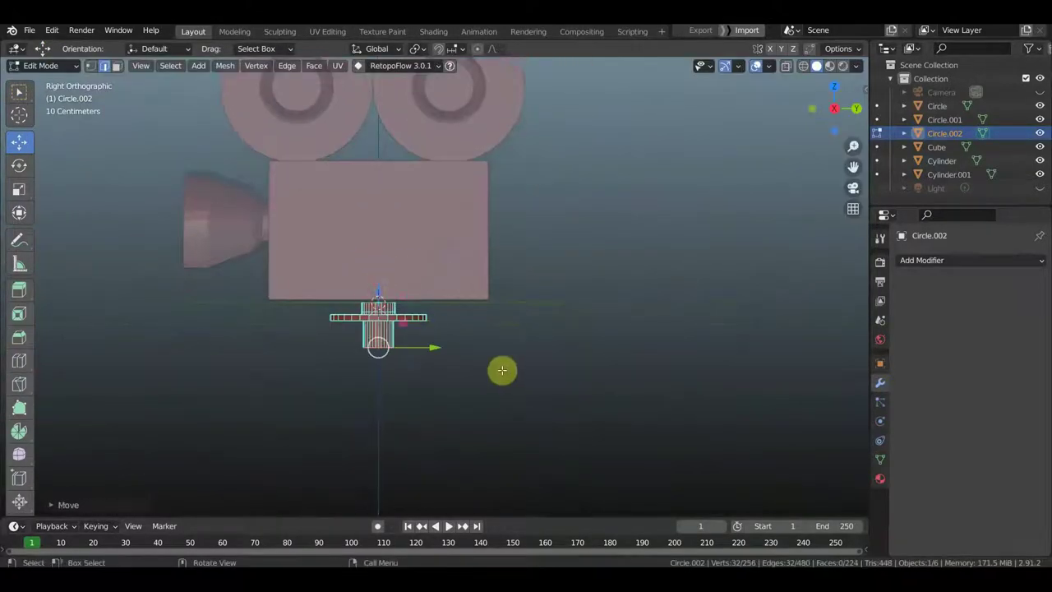
key(s)
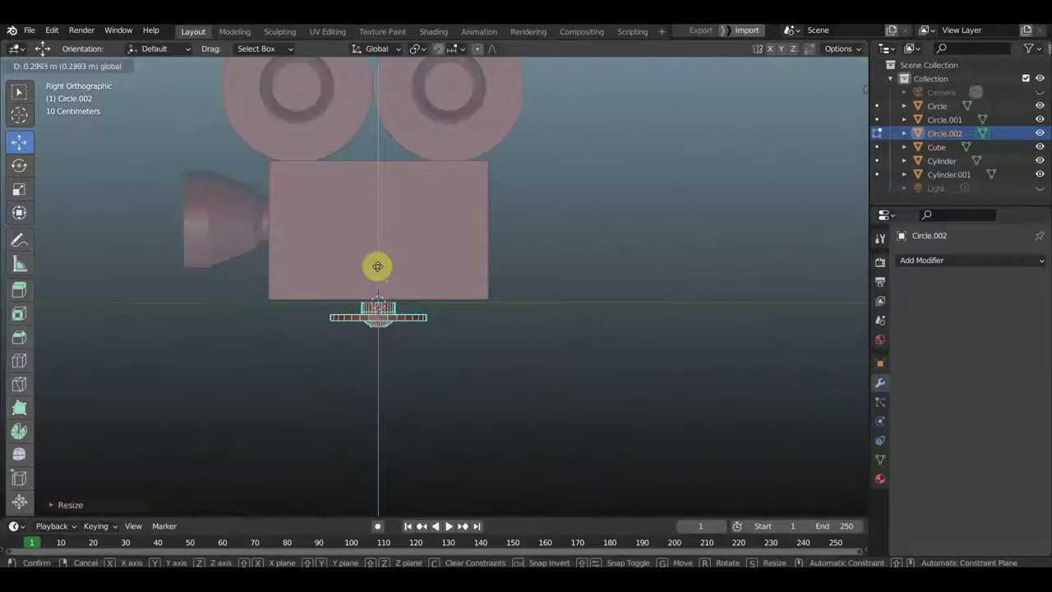
click(377, 266)
click(562, 401)
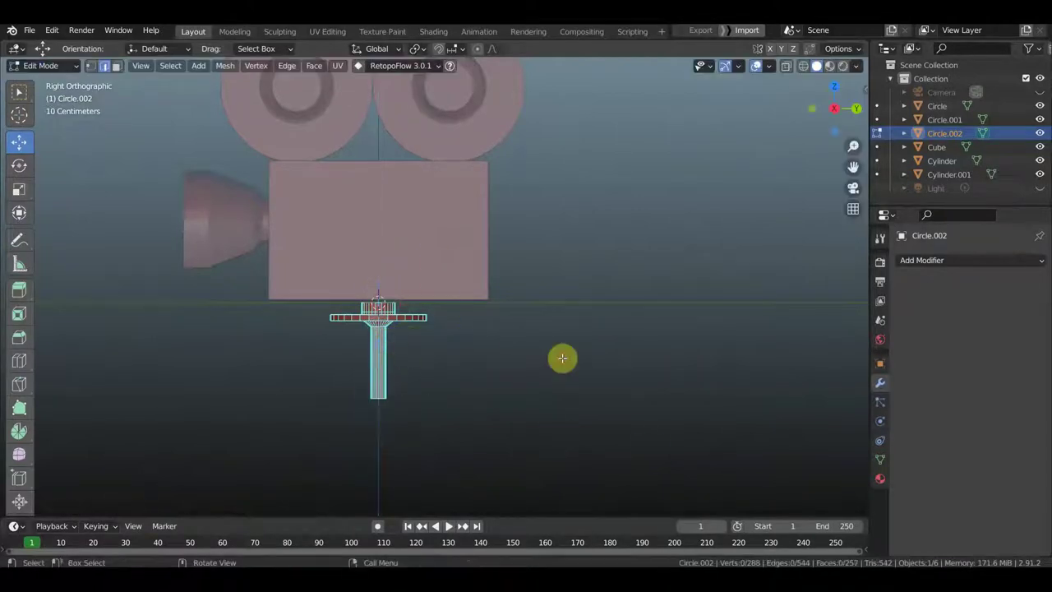
drag(378, 266, 381, 252)
mouse_move(382, 253)
middle_down()
mouse_move(465, 395)
mouse_move(545, 380)
mouse_move(252, 326)
middle_up()
click(37, 66)
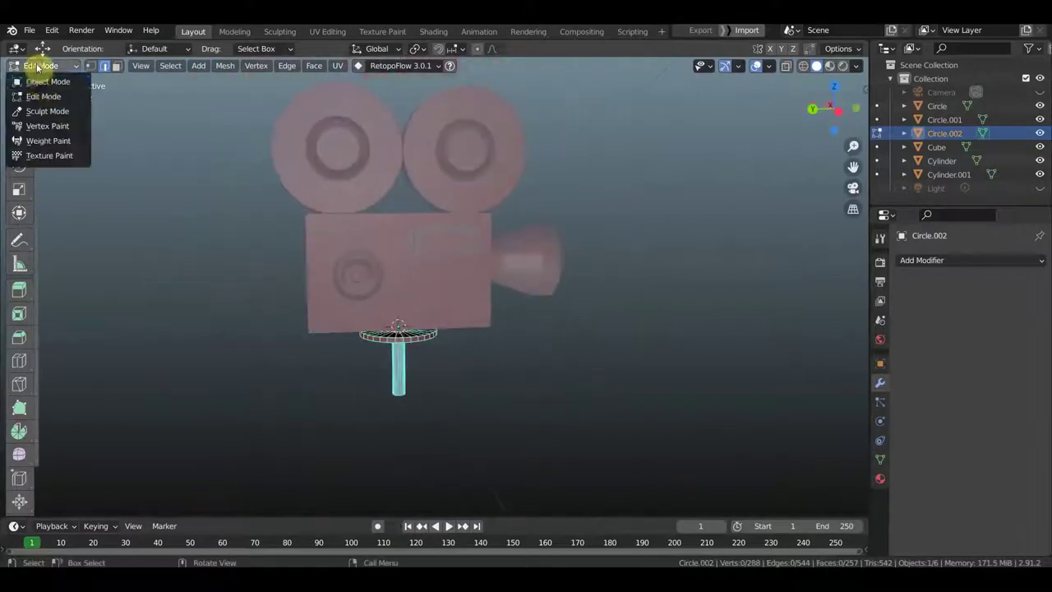
click(48, 82)
middle_drag(549, 372, 683, 383)
Add Circle.003, rotate it 90 degrees, move it along Y and shrink it.
click(154, 66)
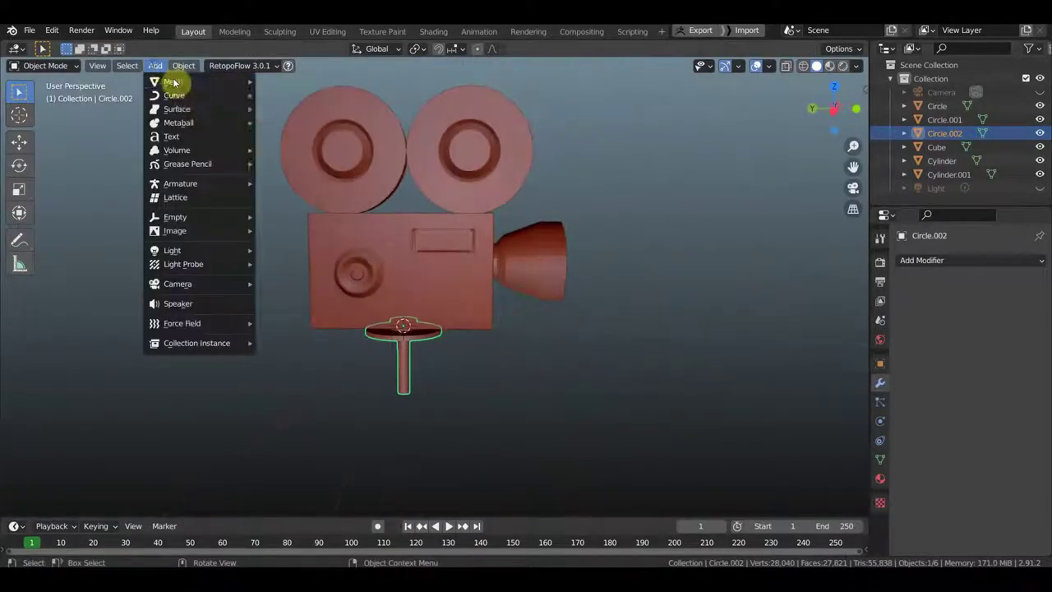
mouse_move(173, 82)
click(288, 112)
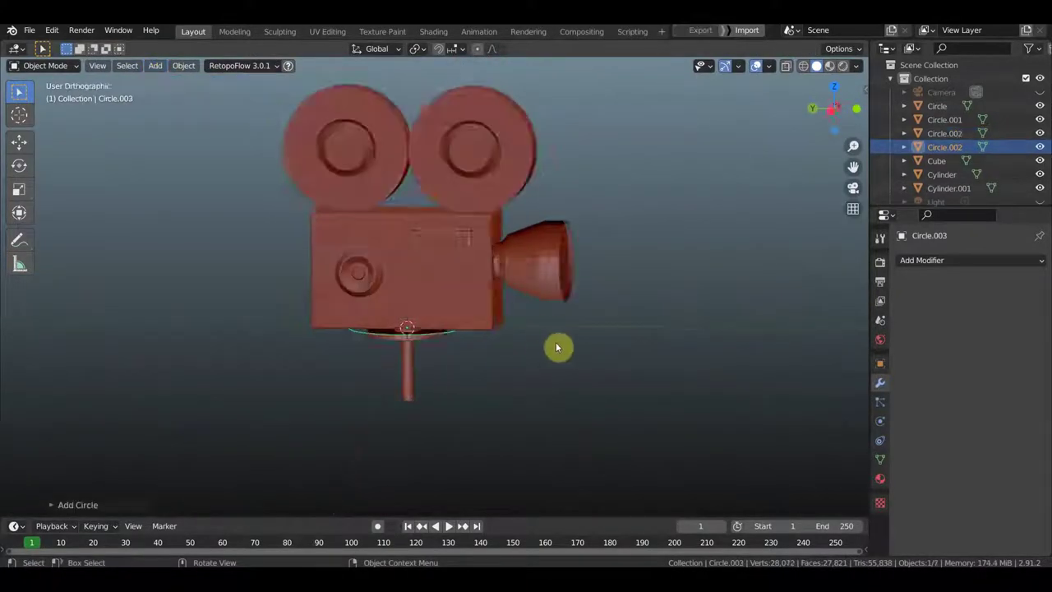
key(KP_3)
key(r)
click(446, 221)
key(g)
key(y)
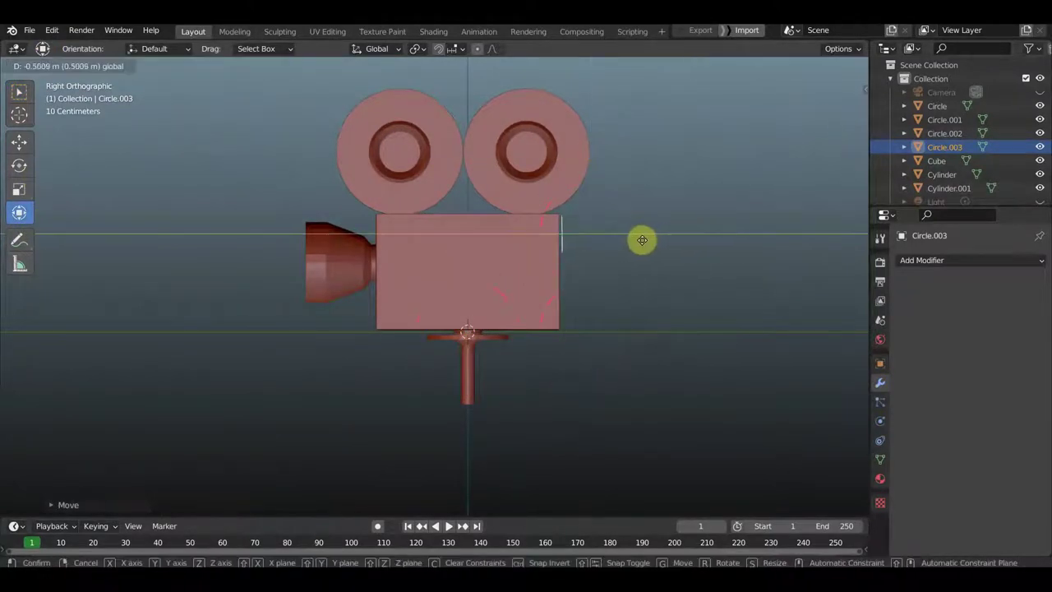
key(s)
mouse_move(642, 239)
middle_down()
mouse_move(549, 310)
mouse_move(603, 307)
mouse_move(677, 354)
mouse_move(660, 337)
middle_up()
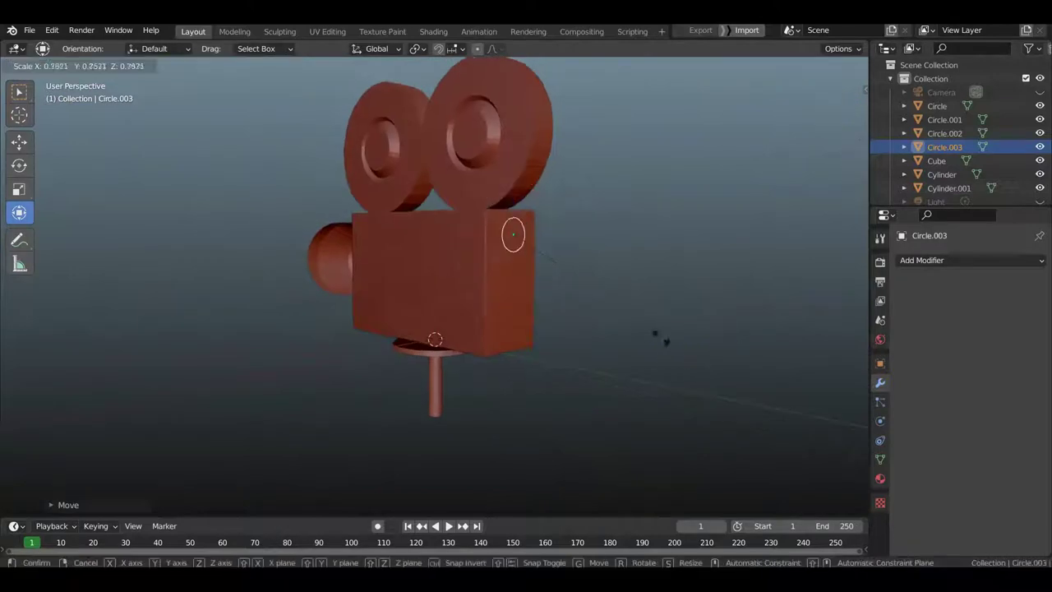
click(664, 340)
In Edit Mode, nudge the circle outward along Y and shrink it into a ring.
middle_drag(739, 293, 694, 295)
key(KP_3)
click(33, 66)
click(37, 90)
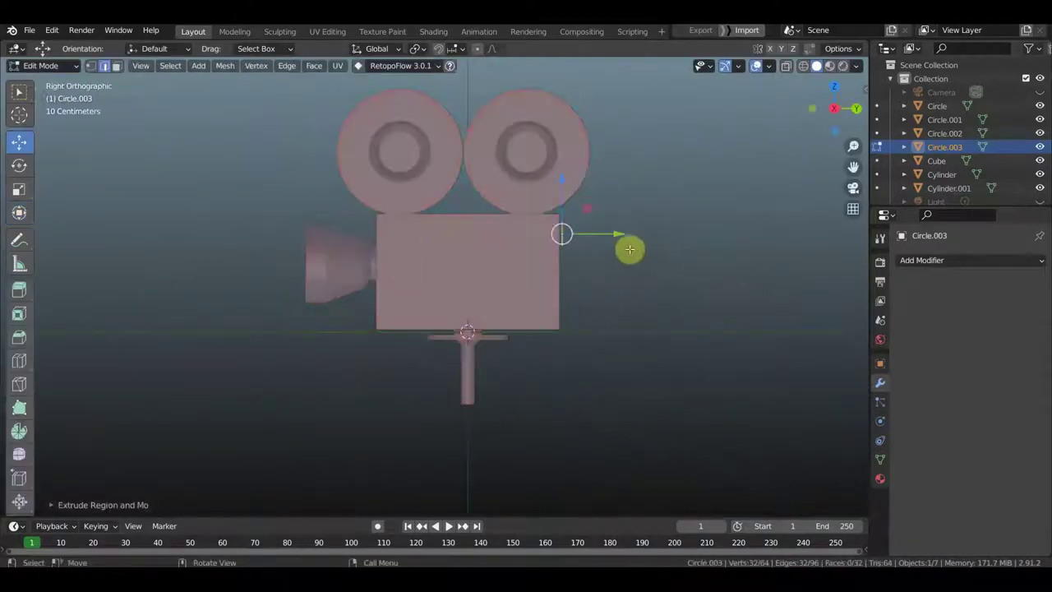
key(g)
key(y)
click(725, 314)
key(s)
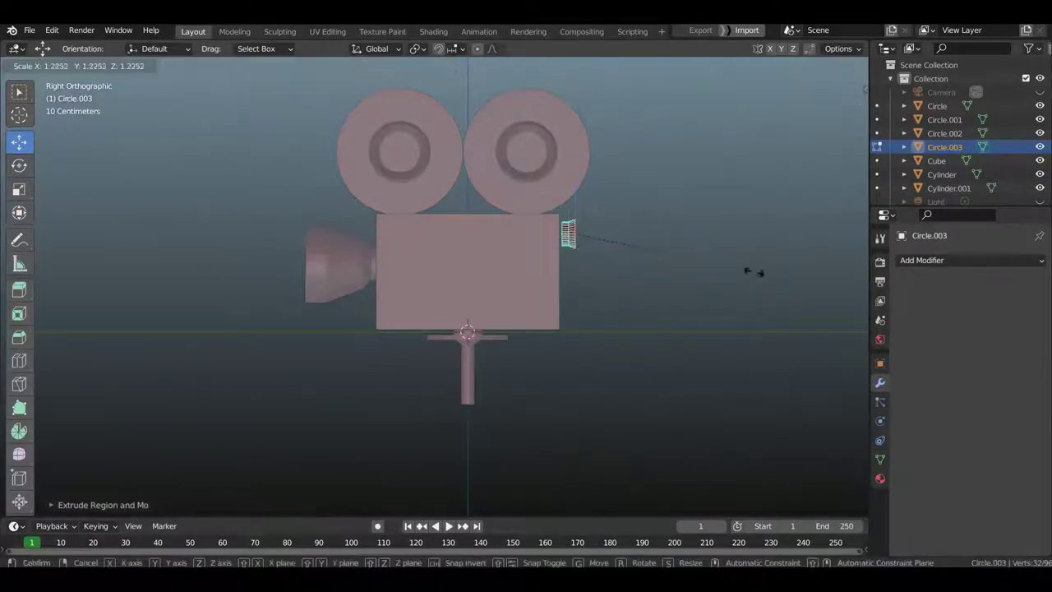
click(810, 277)
middle_drag(810, 277, 608, 297)
click(748, 285)
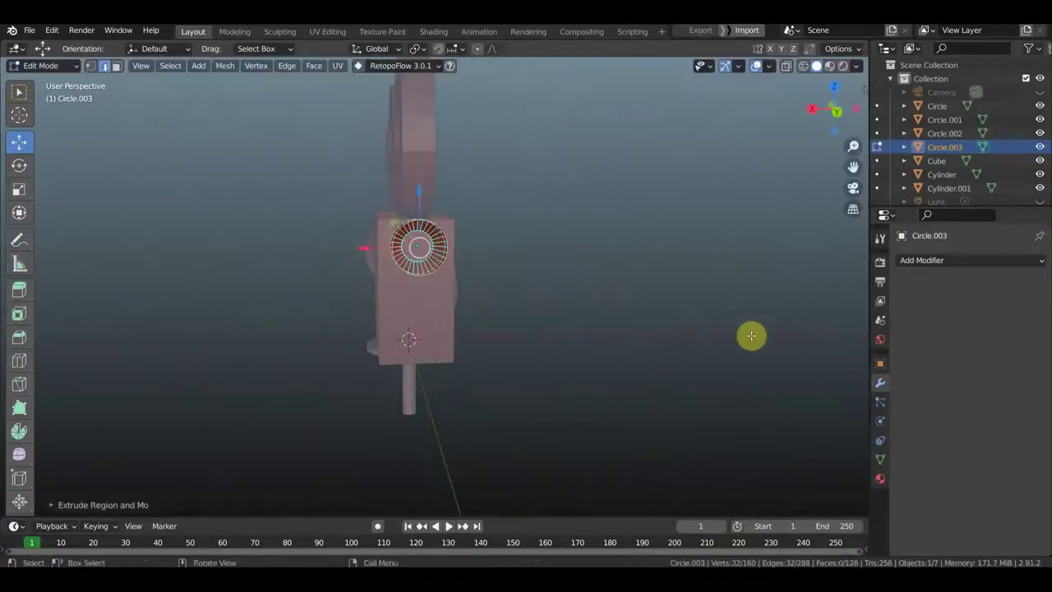
Extrude the ring outward again and scale it into a flared ring.
key(e)
click(698, 353)
key(s)
click(697, 352)
mouse_move(698, 352)
middle_down()
mouse_move(770, 364)
mouse_move(801, 347)
middle_up()
middle_drag(703, 262, 403, 266)
Move the ring along Y until it sits against the camera body's side.
key(g)
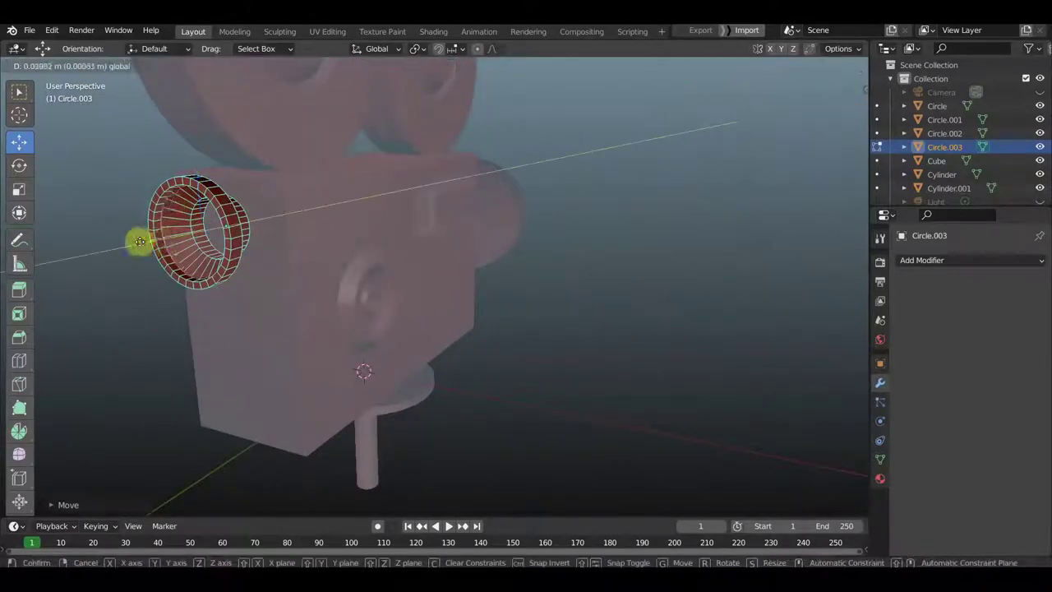
click(446, 355)
mouse_move(446, 355)
middle_down()
mouse_move(544, 345)
mouse_move(618, 357)
mouse_move(732, 318)
middle_up()
key(g)
key(y)
click(761, 190)
middle_drag(761, 191, 648, 271)
key(g)
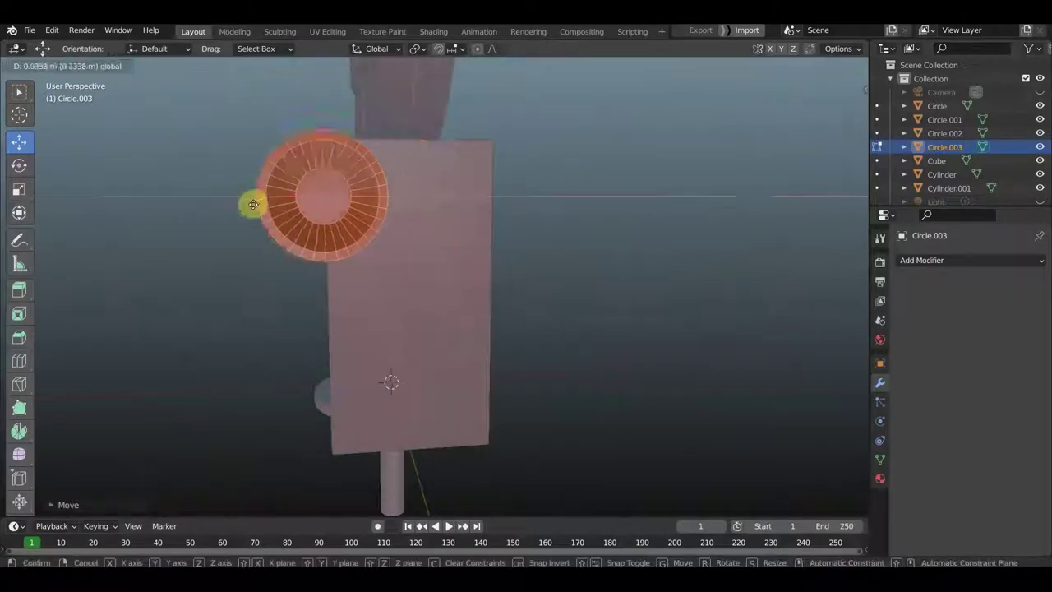
click(252, 205)
middle_drag(252, 204, 514, 256)
scroll(831, 242, up, 3)
middle_drag(831, 242, 436, 291)
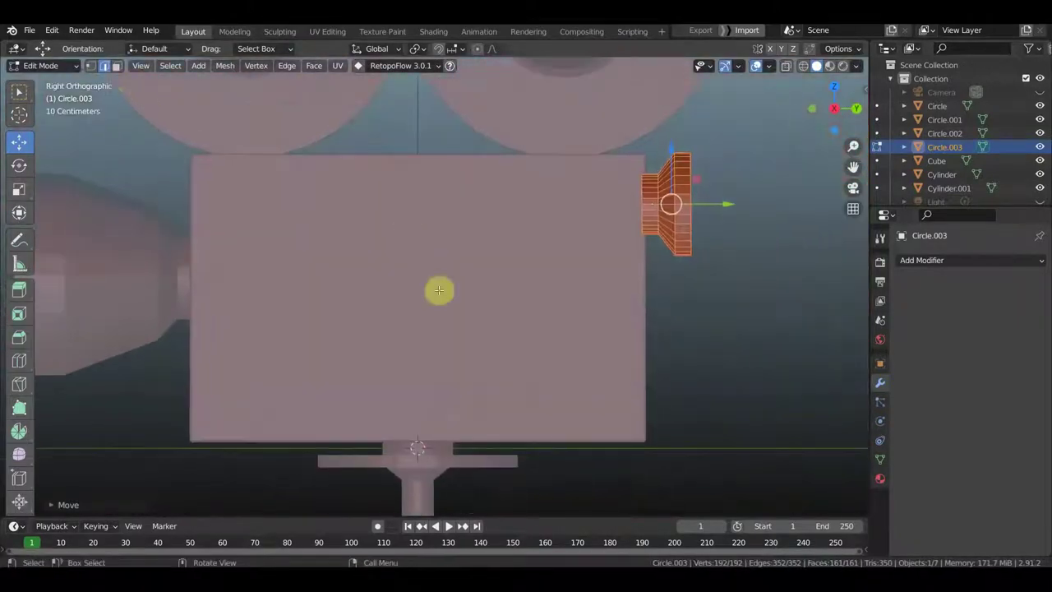
Select the ring's end loop, shrink it, and extend it into a long tube.
scroll(723, 157, up, 5)
click(756, 157)
scroll(756, 157, down, 4)
alt+click(629, 156)
alt+middle_drag(630, 156, 591, 298)
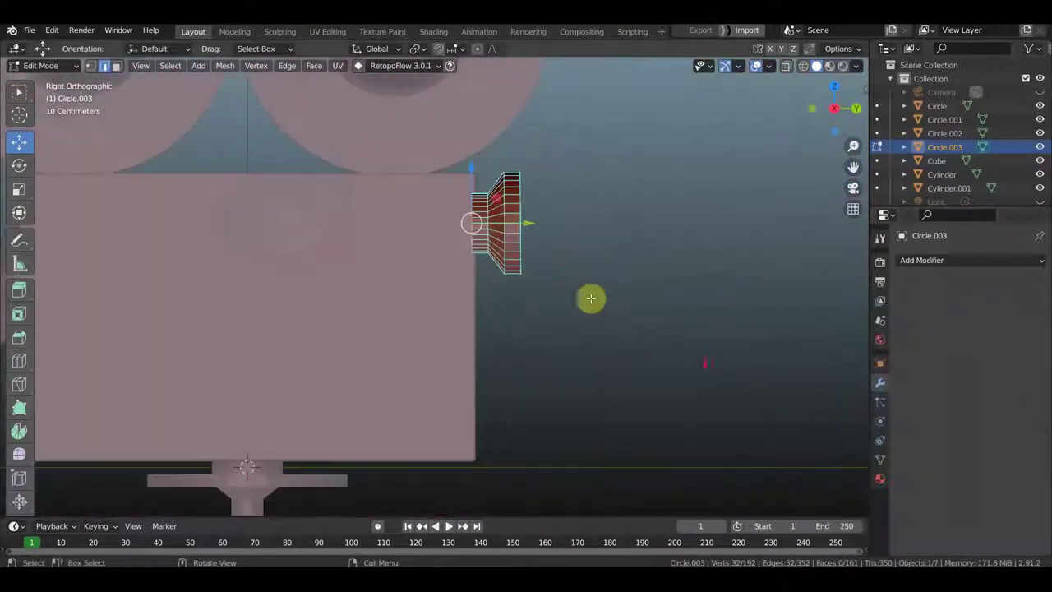
key(s)
click(561, 295)
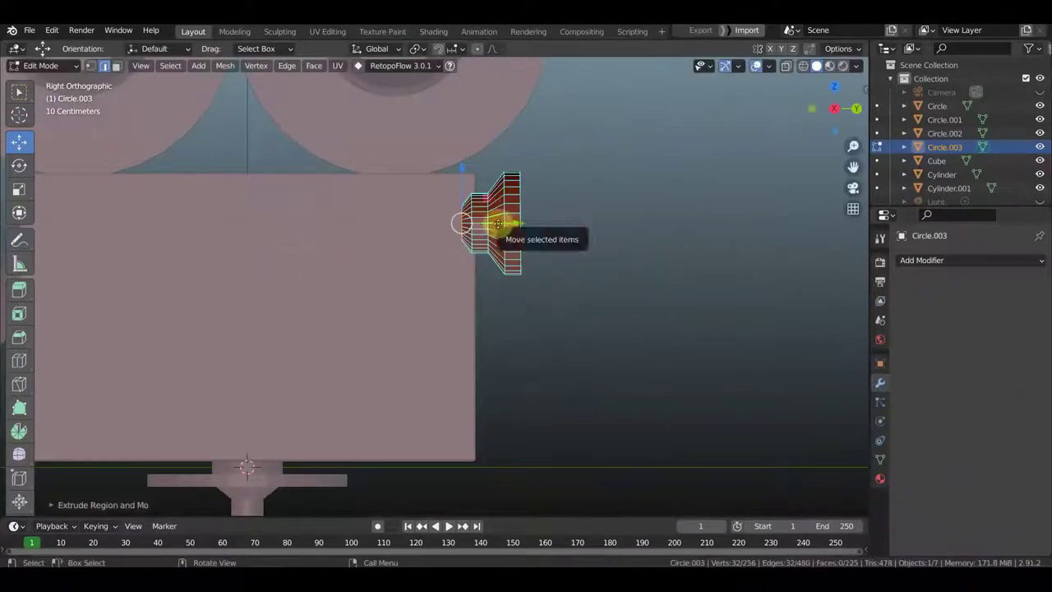
drag(498, 222, 277, 232)
mouse_move(276, 233)
middle_down()
mouse_move(674, 376)
mouse_move(634, 388)
middle_up()
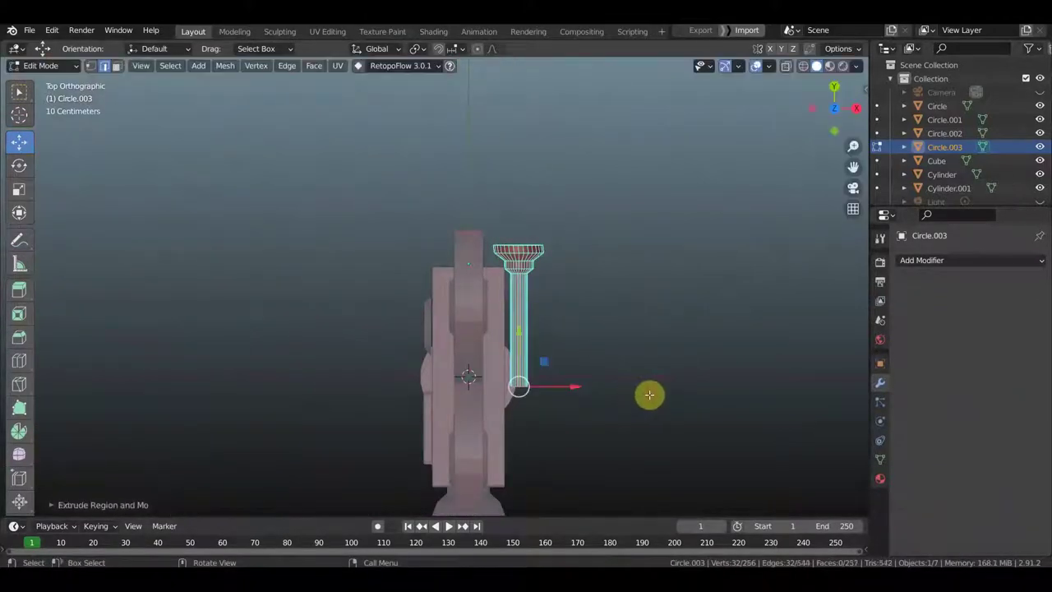
click(627, 468)
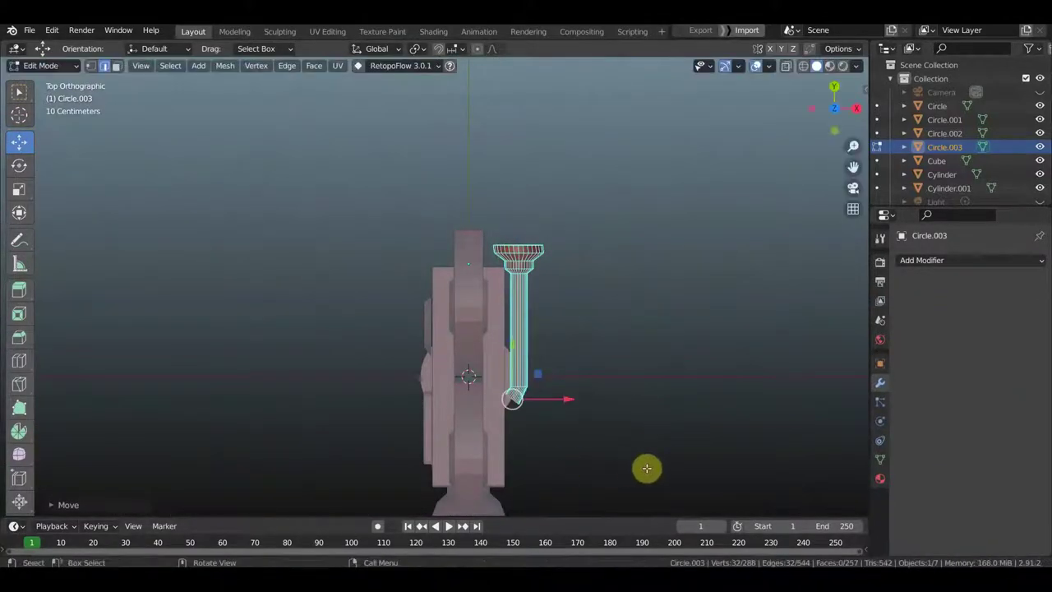
Loop-cut the tube, extrude and scale the face ring into a collar, then return to Object Mode.
drag(595, 395, 600, 414)
mouse_move(601, 413)
middle_down()
mouse_move(369, 370)
mouse_move(592, 293)
middle_up()
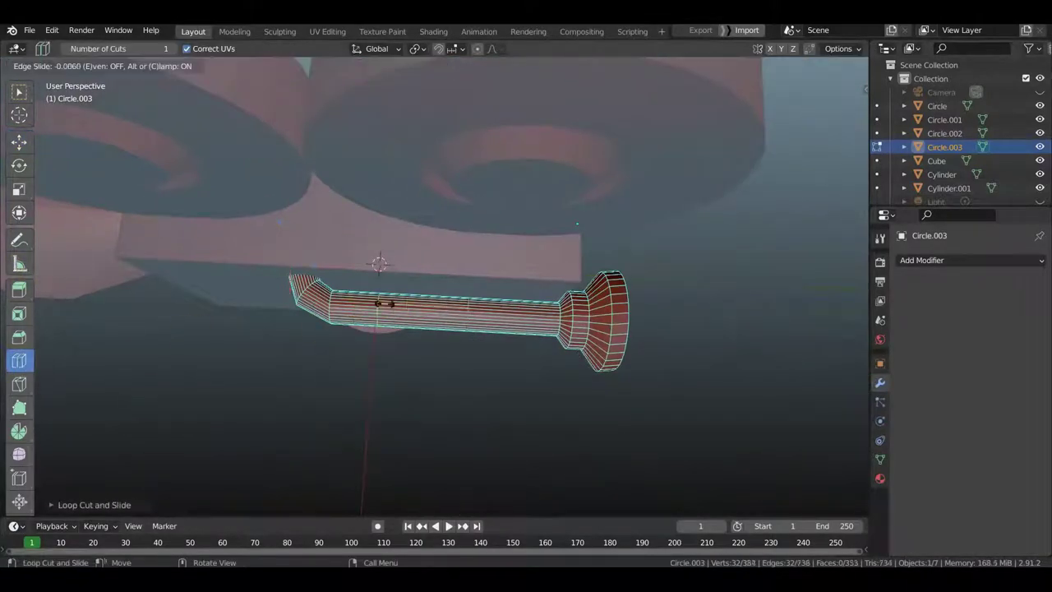
click(432, 327)
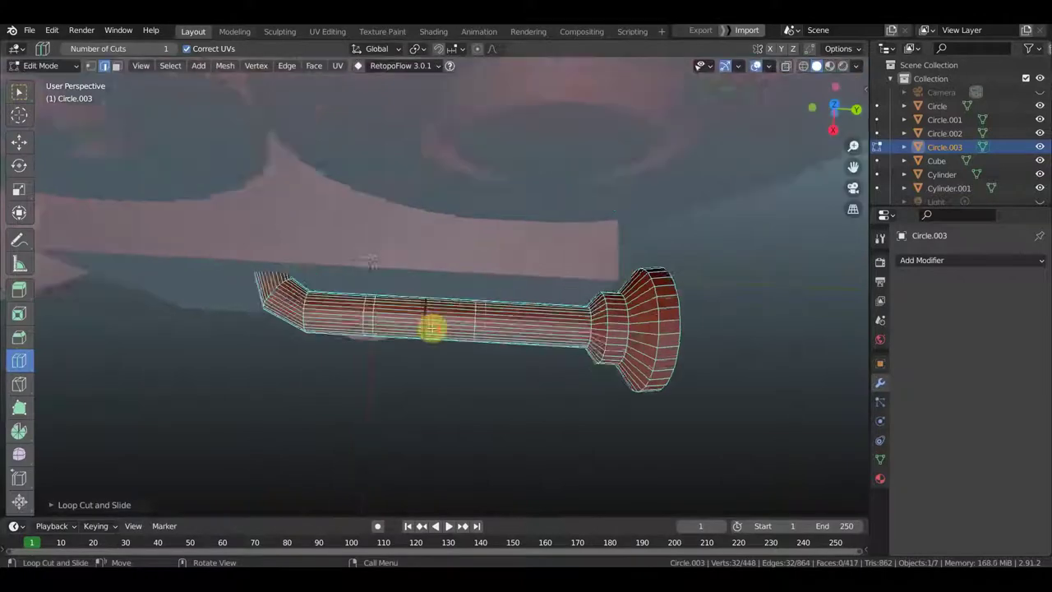
scroll(350, 284, up, 4)
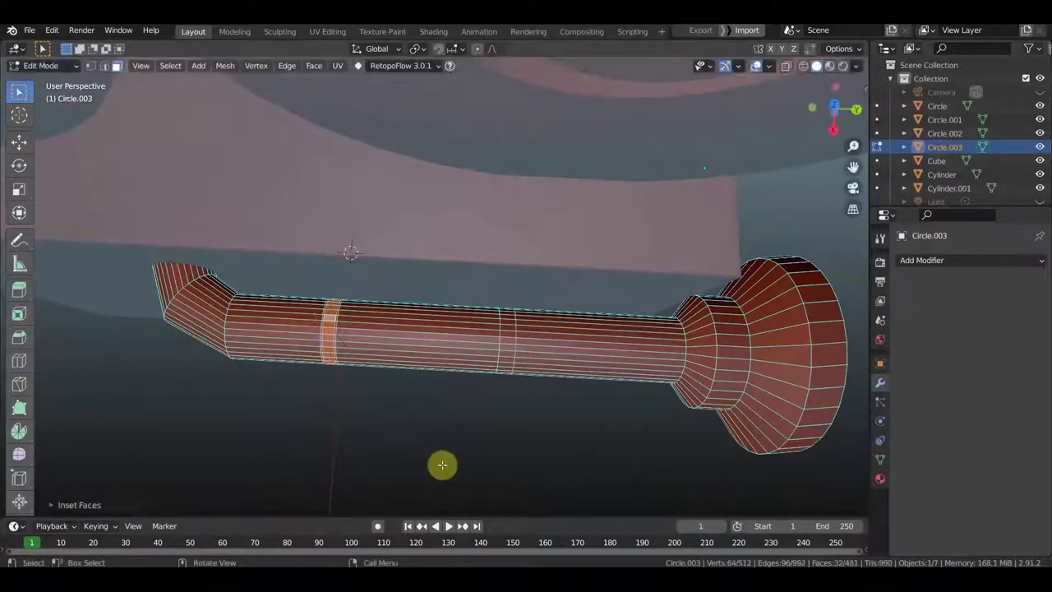
key(e)
click(507, 334)
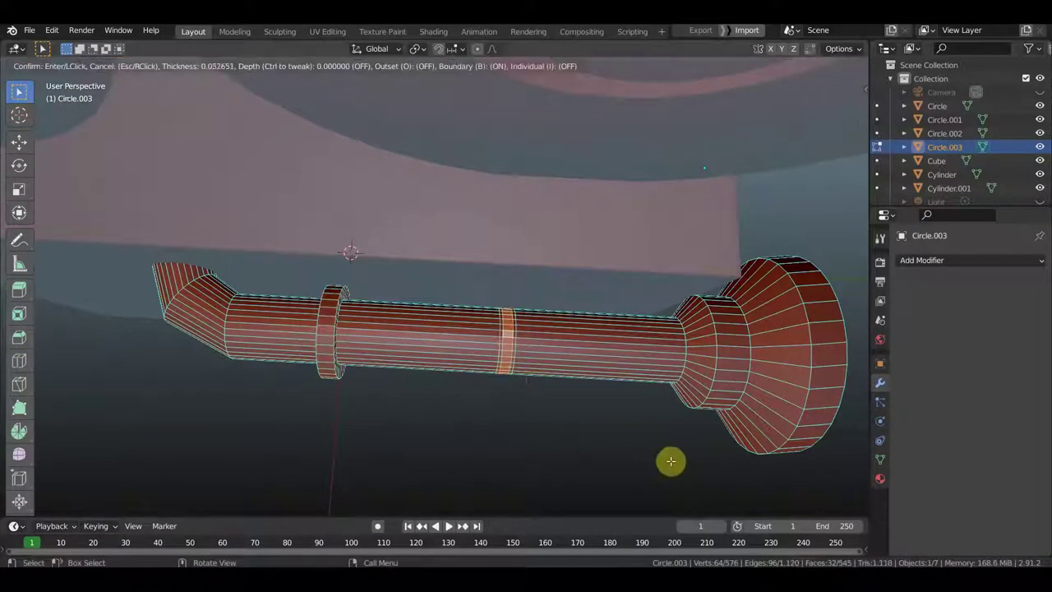
key(s)
click(765, 482)
mouse_move(765, 482)
middle_down()
mouse_move(477, 366)
mouse_move(633, 298)
mouse_move(329, 359)
mouse_move(416, 302)
middle_up()
click(45, 66)
click(49, 82)
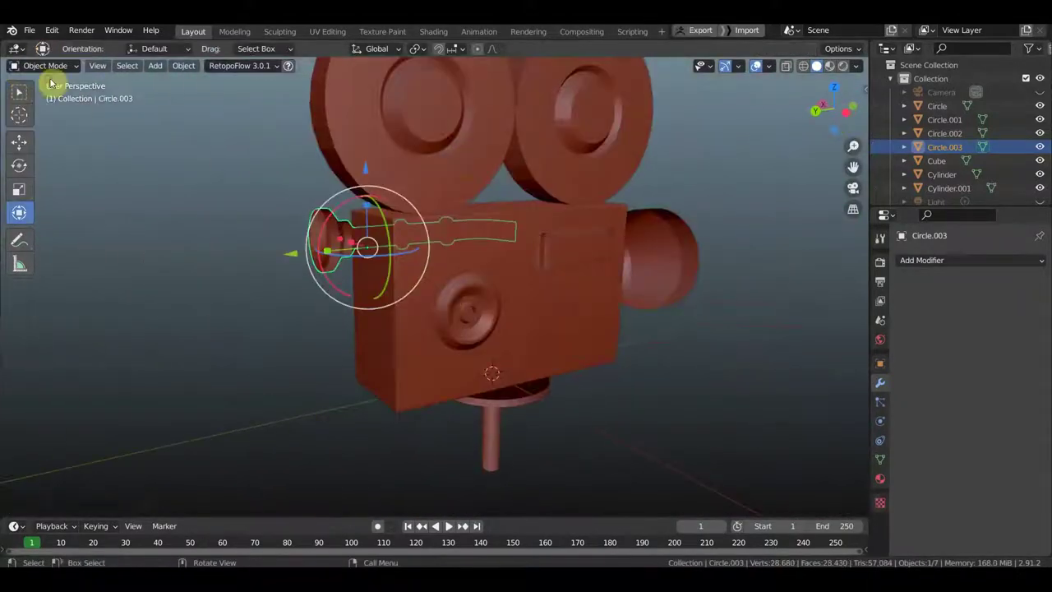
Add a cube and scale it thin along X and Y into a narrow upright bar.
click(155, 66)
click(172, 83)
click(280, 100)
middle_drag(566, 383, 688, 360)
key(KP_1)
key(s)
key(x)
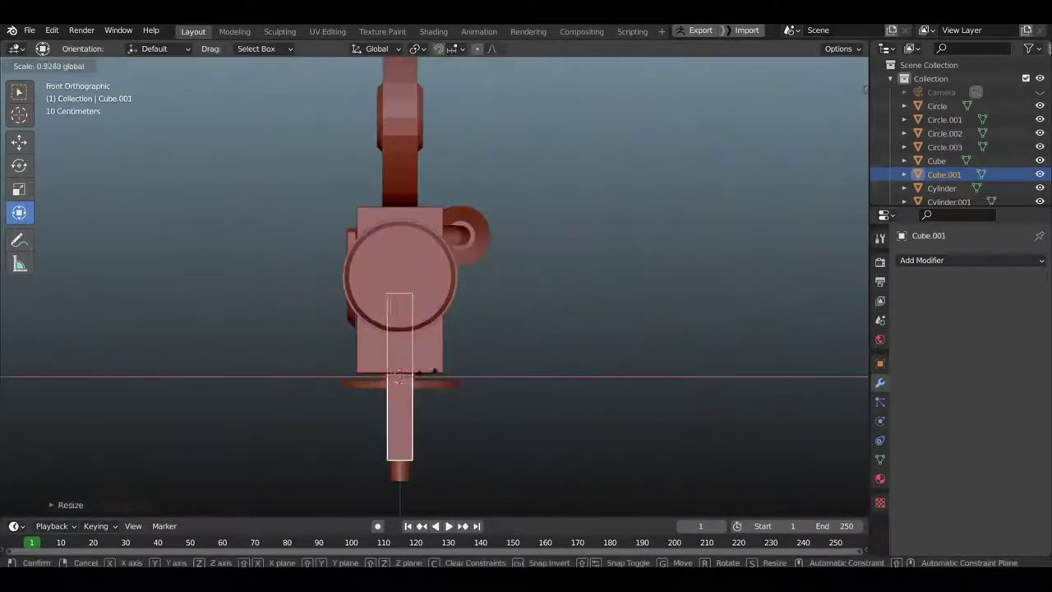
click(535, 392)
key(KP_3)
key(s)
key(y)
click(430, 376)
mouse_move(429, 376)
middle_down()
mouse_move(341, 403)
mouse_move(423, 369)
mouse_move(309, 310)
middle_up()
In Edit Mode, move the whole bar along X to stand beside the tripod post.
click(45, 66)
click(45, 88)
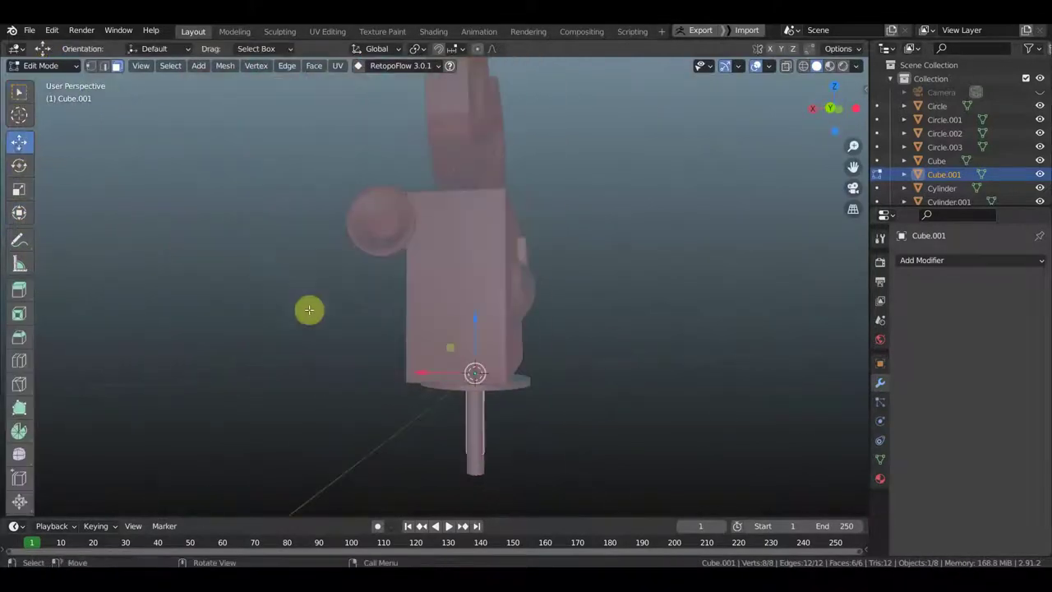
key(a)
key(g)
key(x)
click(184, 262)
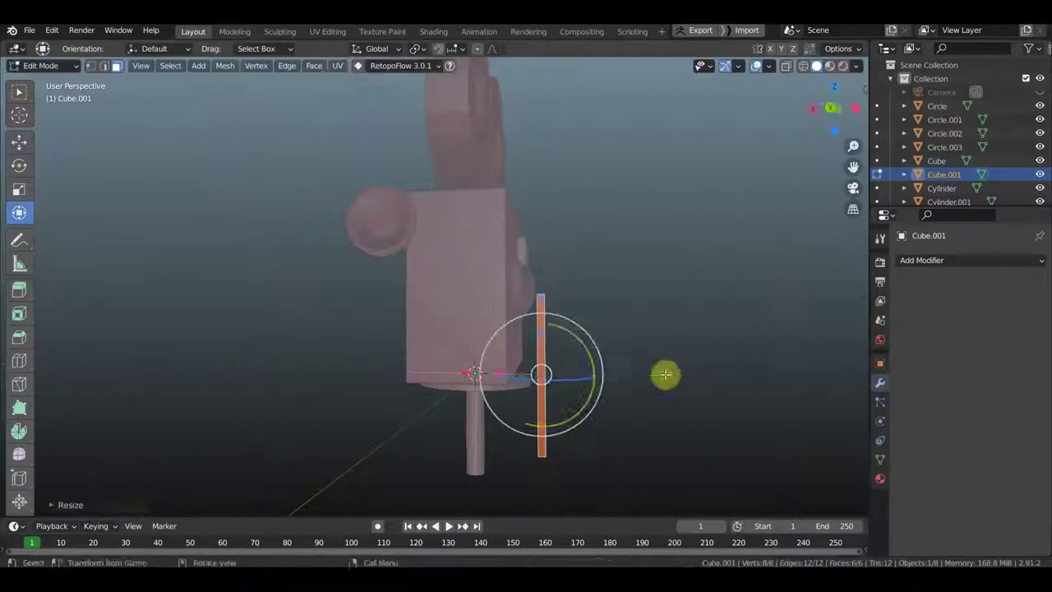
mouse_move(664, 373)
middle_down()
mouse_move(592, 387)
mouse_move(437, 364)
middle_up()
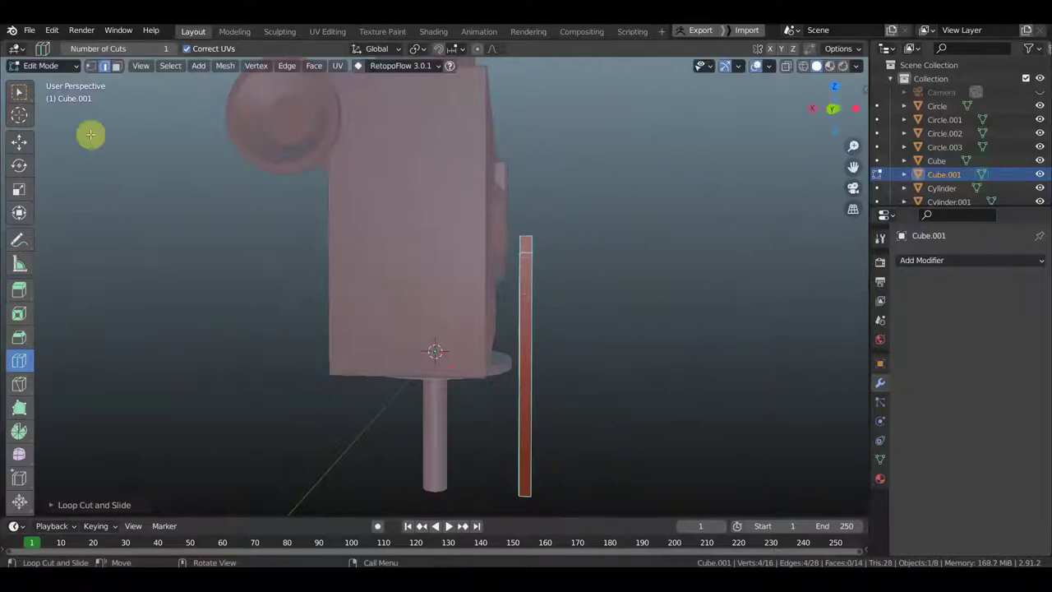
Hide Cube and Circle.001, then extrude the bar's top face into an arm.
click(19, 91)
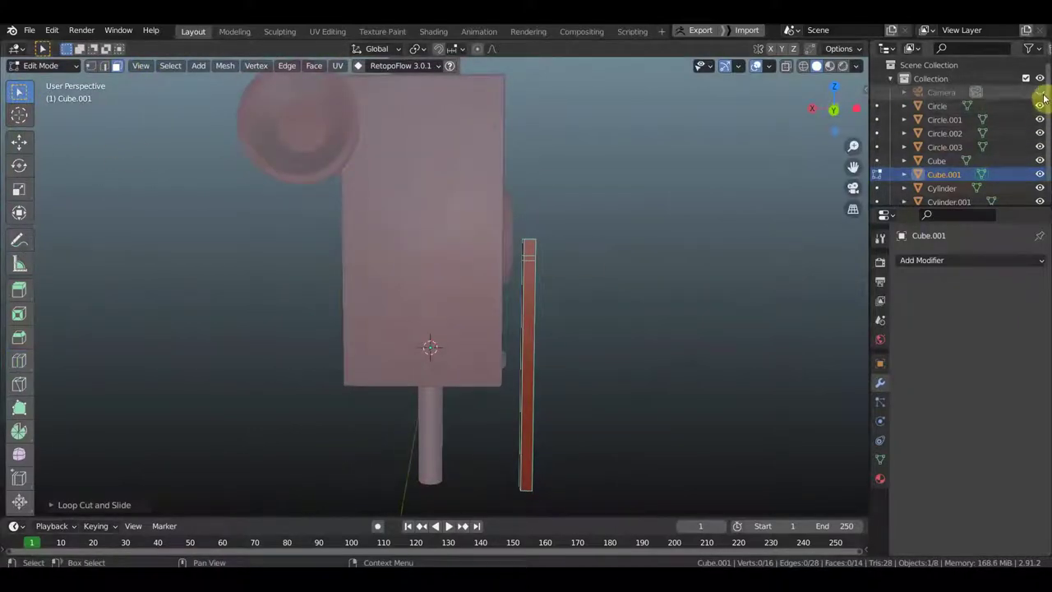
click(1040, 160)
click(1040, 120)
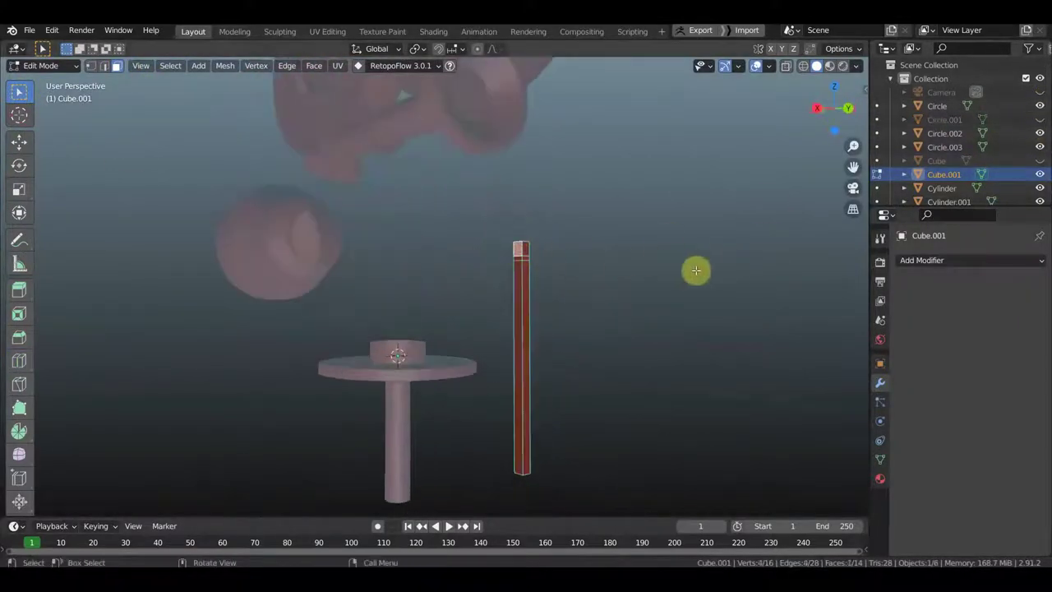
mouse_move(695, 269)
middle_down()
mouse_move(665, 307)
mouse_move(521, 305)
mouse_move(553, 345)
mouse_move(450, 235)
middle_up()
key(e)
click(434, 245)
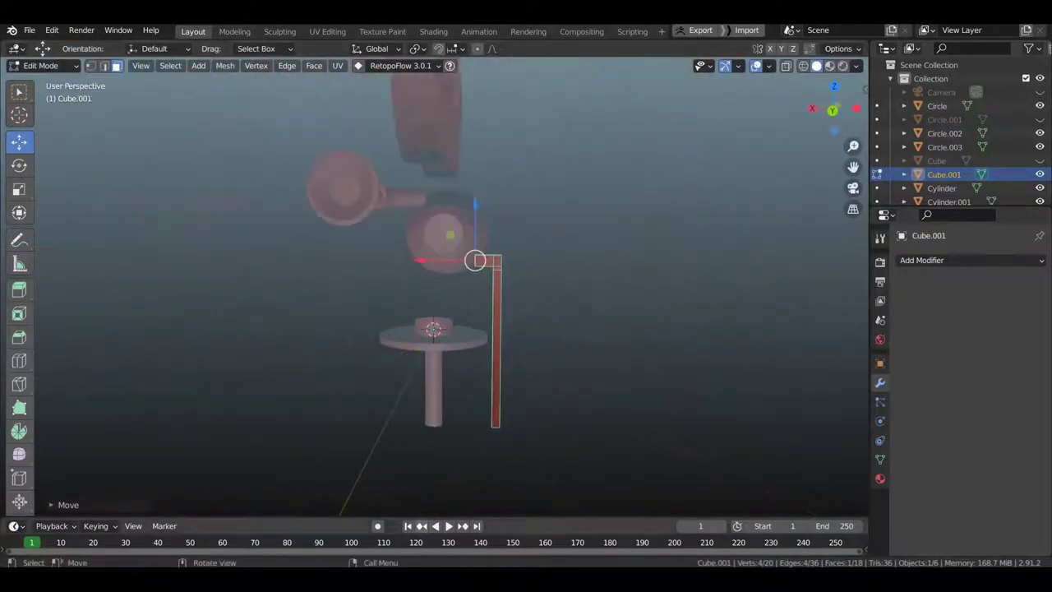
Add a loop cut across the bar and slide it into place.
click(28, 369)
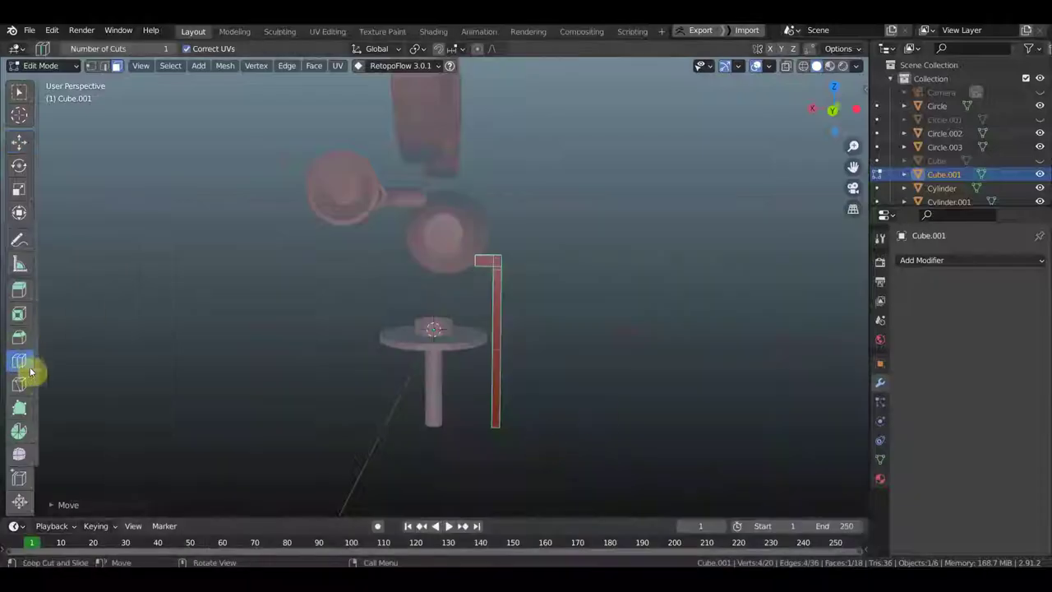
click(499, 365)
scroll(518, 370, up, 2)
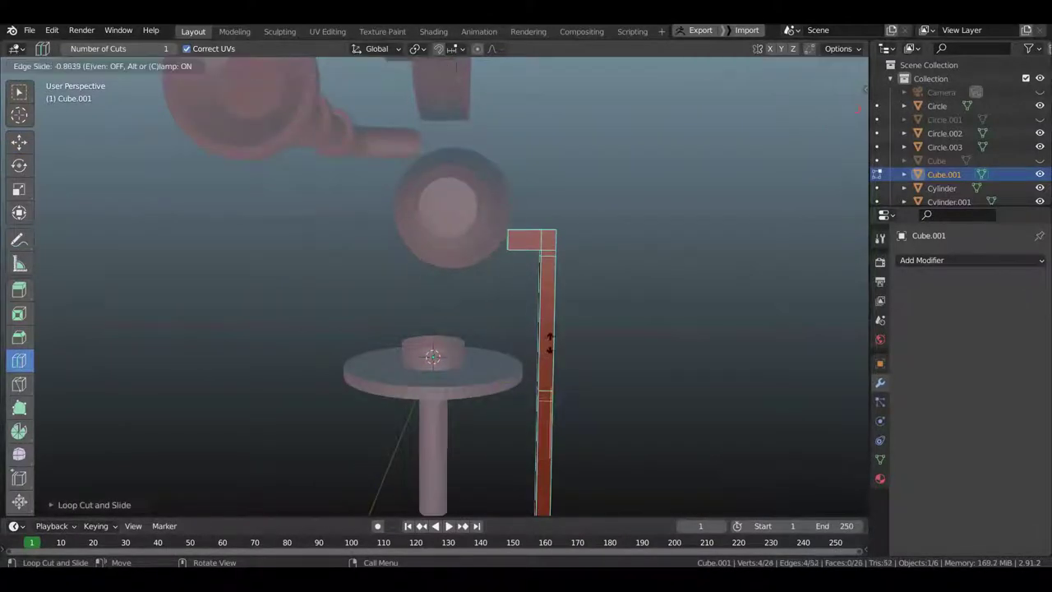
click(560, 346)
mouse_move(559, 346)
middle_down()
mouse_move(591, 416)
mouse_move(615, 422)
mouse_move(188, 212)
middle_up()
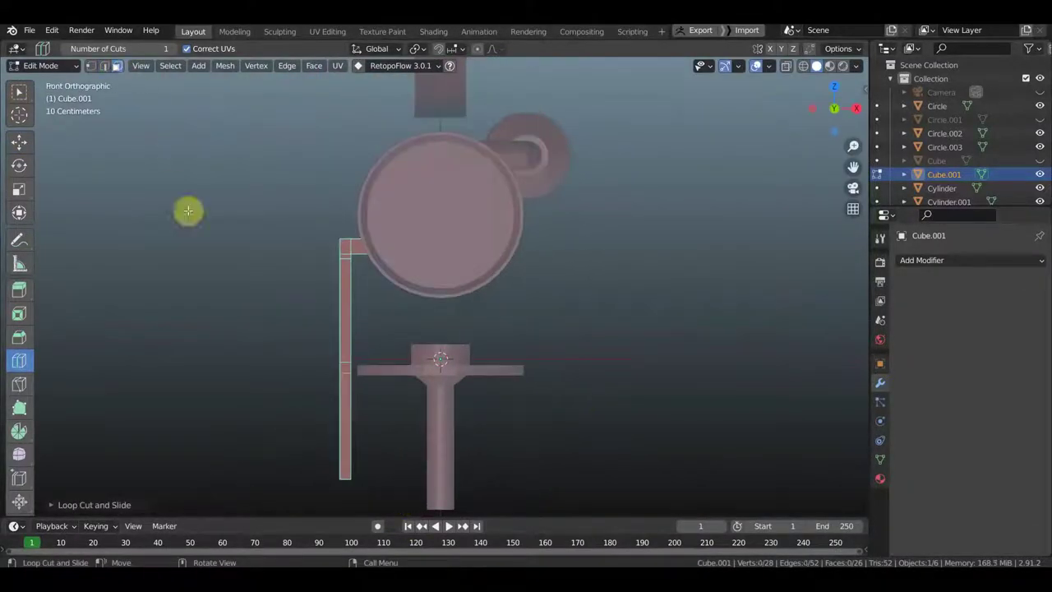
Delete the bar's lower faces in wireframe view and fill the open bottom with a face.
mouse_move(418, 505)
mouse_down()
mouse_move(250, 368)
mouse_move(294, 380)
mouse_move(251, 366)
mouse_up()
click(803, 67)
key(x)
click(582, 409)
mouse_move(583, 409)
middle_down()
mouse_move(562, 343)
mouse_move(567, 192)
mouse_move(404, 416)
mouse_move(116, 75)
middle_up()
key(f)
Pull the bottom face sideways into a horizontal arm and start bevelling the whole bar.
mouse_move(428, 349)
middle_down()
mouse_move(499, 94)
mouse_move(453, 314)
mouse_move(477, 272)
middle_up()
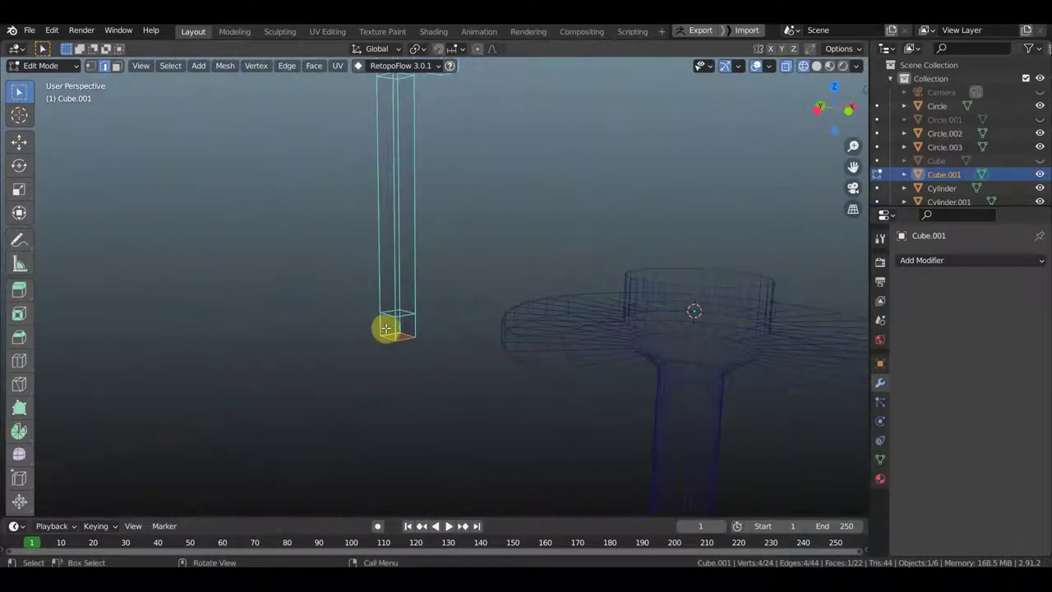
mouse_move(439, 243)
middle_down()
mouse_move(444, 330)
mouse_move(368, 325)
middle_up()
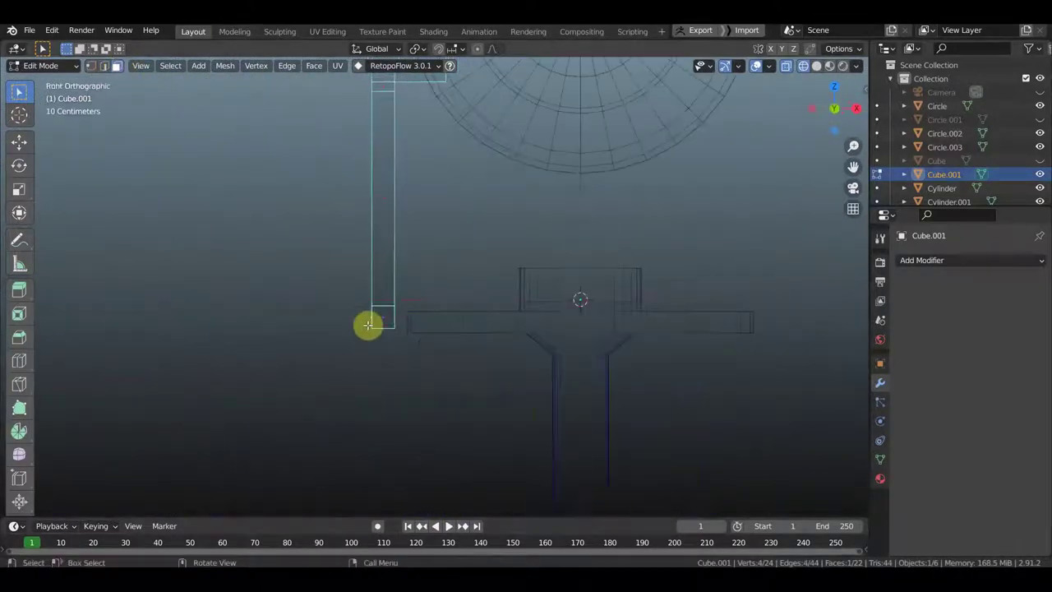
click(19, 141)
drag(423, 316, 310, 315)
mouse_move(310, 314)
middle_down()
mouse_move(498, 373)
mouse_move(422, 374)
middle_up()
key(a)
key(ctrl+b)
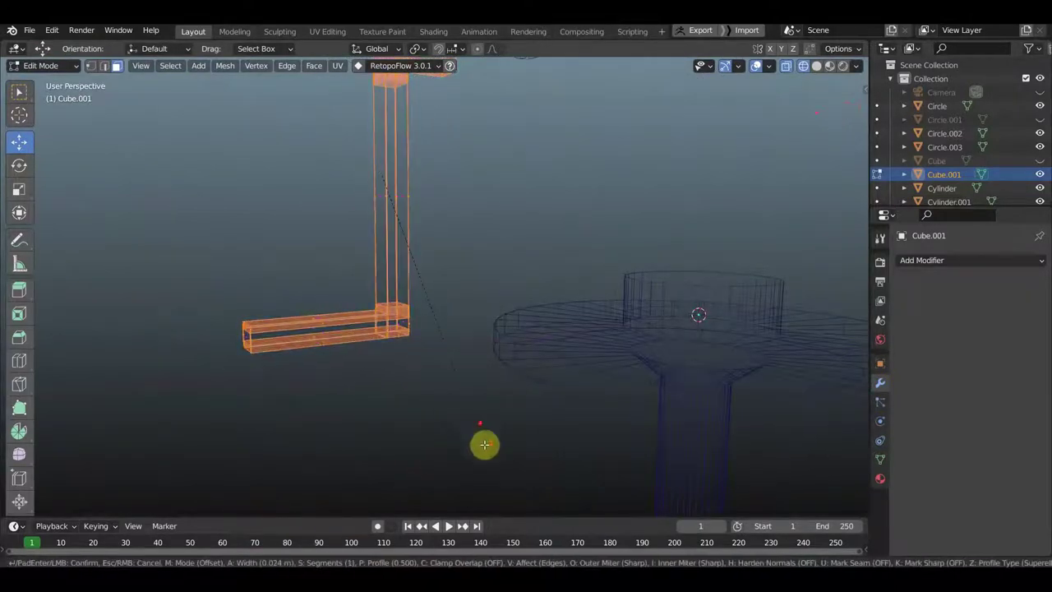
Confirm the bevel, return to solid shading, and shift the bar's top part into a second arm.
click(495, 416)
mouse_move(496, 416)
middle_down()
mouse_move(563, 402)
mouse_move(584, 285)
middle_up()
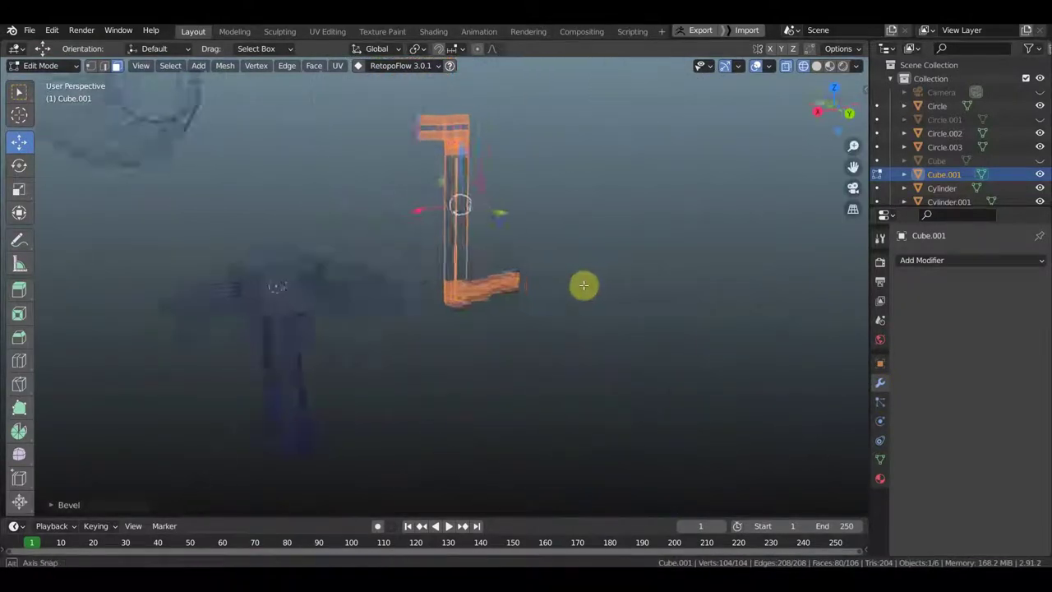
click(829, 65)
mouse_move(798, 233)
middle_down()
mouse_move(730, 208)
mouse_move(682, 231)
middle_up()
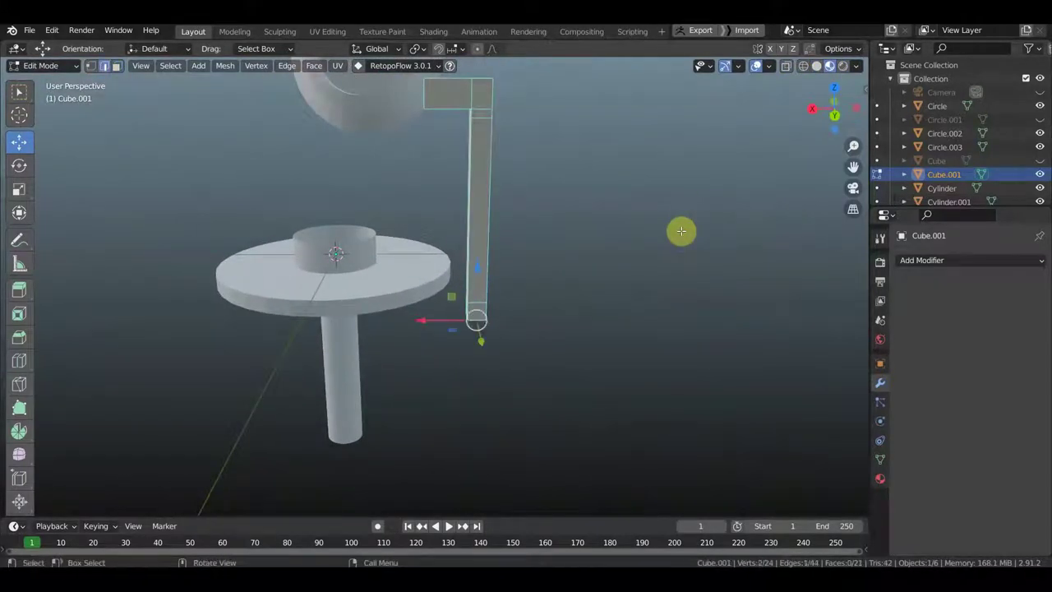
mouse_move(528, 84)
middle_down()
mouse_move(535, 115)
mouse_move(578, 118)
mouse_move(428, 120)
mouse_move(498, 225)
middle_up()
key(g)
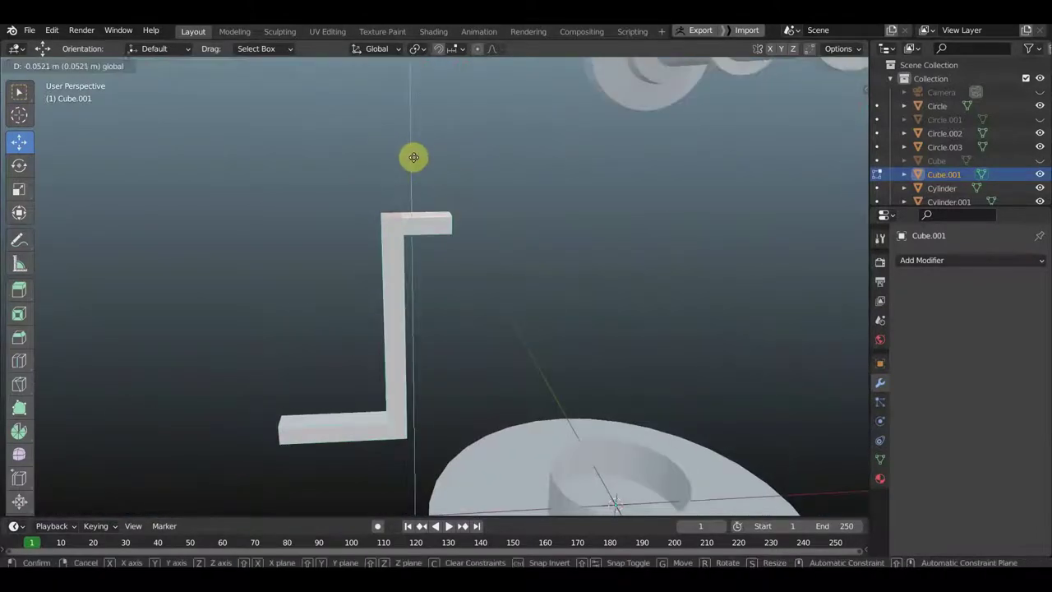
click(413, 157)
middle_drag(414, 157, 510, 305)
scroll(510, 305, down, 3)
Unhide the Cube camera body and move the whole bar against its side.
click(1040, 160)
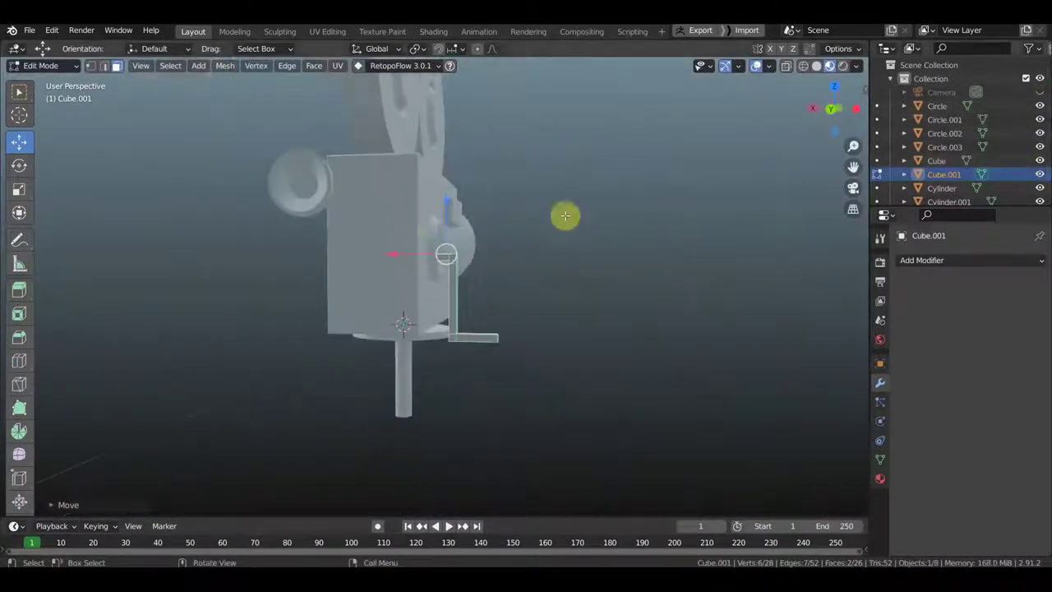
scroll(564, 216, up, 3)
key(a)
mouse_move(570, 235)
middle_down()
mouse_move(486, 235)
mouse_move(507, 260)
mouse_move(416, 275)
middle_up()
key(g)
click(493, 227)
scroll(416, 274, down, 2)
mouse_move(622, 300)
middle_down()
mouse_move(631, 325)
mouse_move(683, 312)
mouse_move(568, 284)
mouse_move(252, 289)
mouse_move(426, 284)
mouse_move(108, 181)
middle_up()
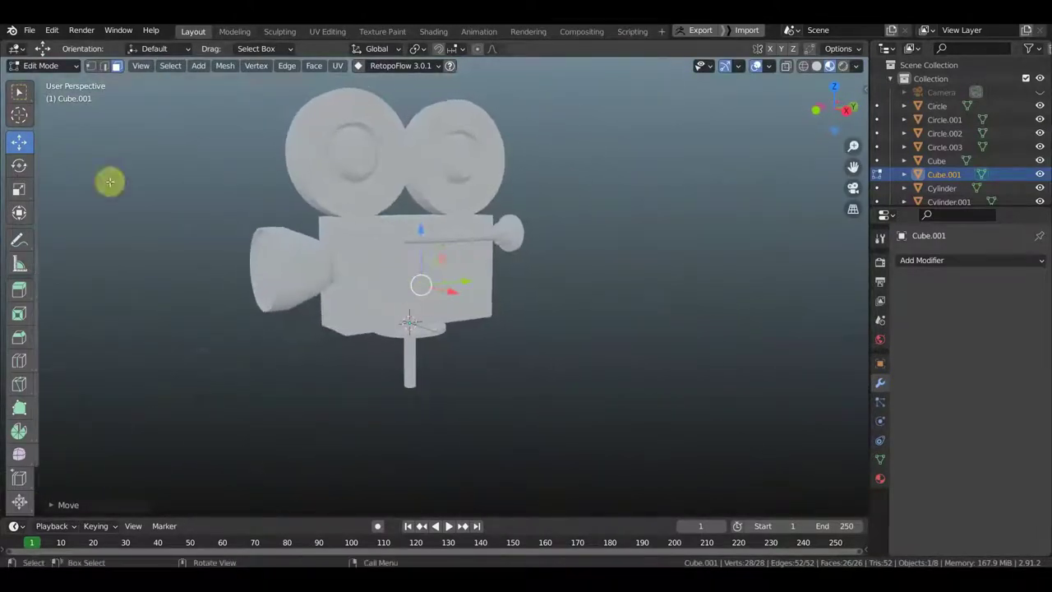
click(45, 66)
Add a circle mesh, rotate it upright, shrink it, and move it onto the camera body.
click(45, 79)
key(shift+a)
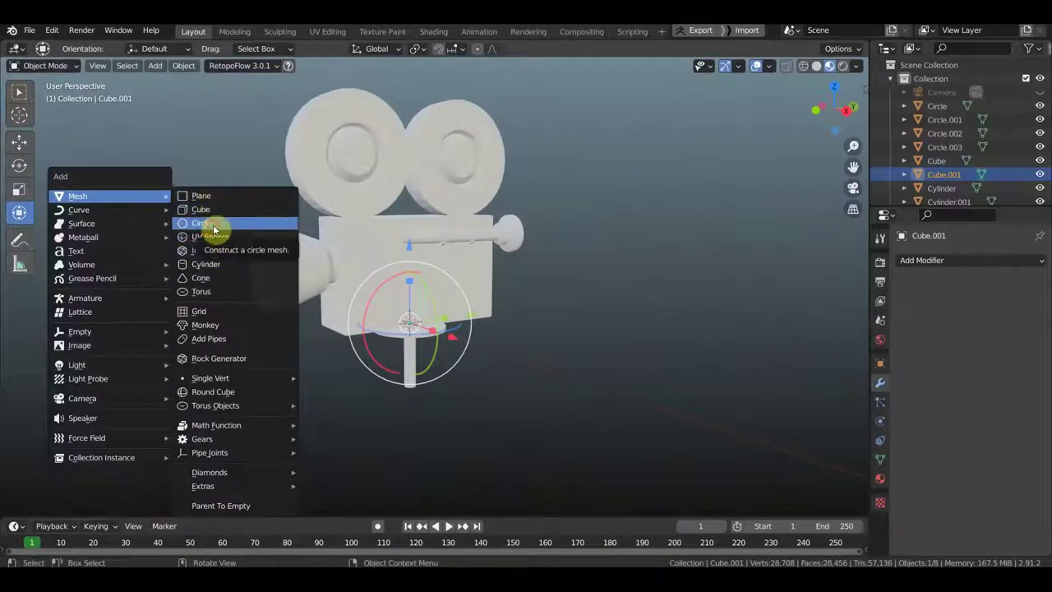
click(214, 230)
key(KP_1)
key(r)
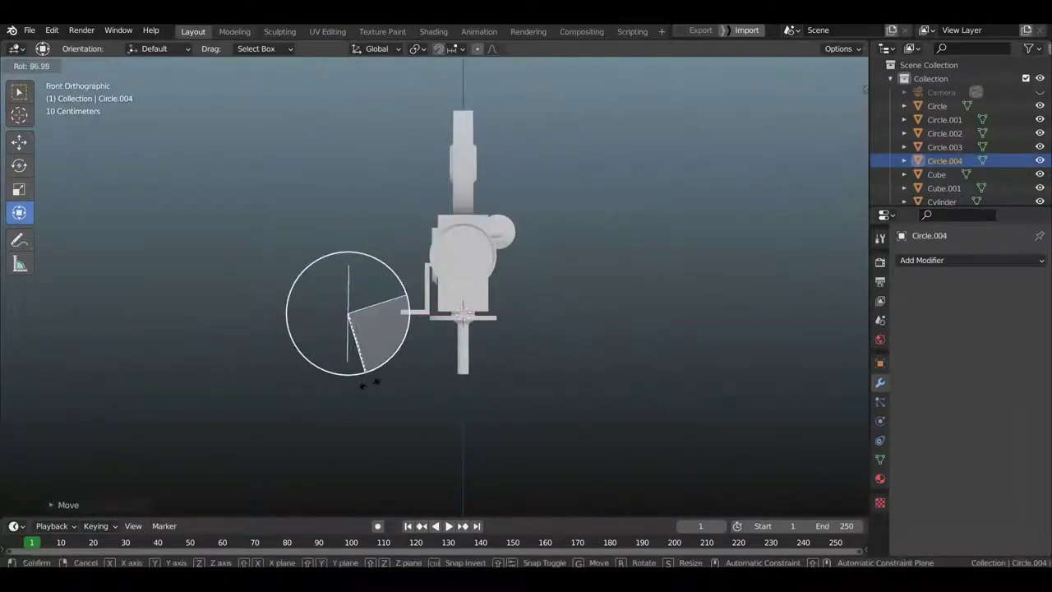
click(369, 383)
key(s)
click(451, 244)
key(g)
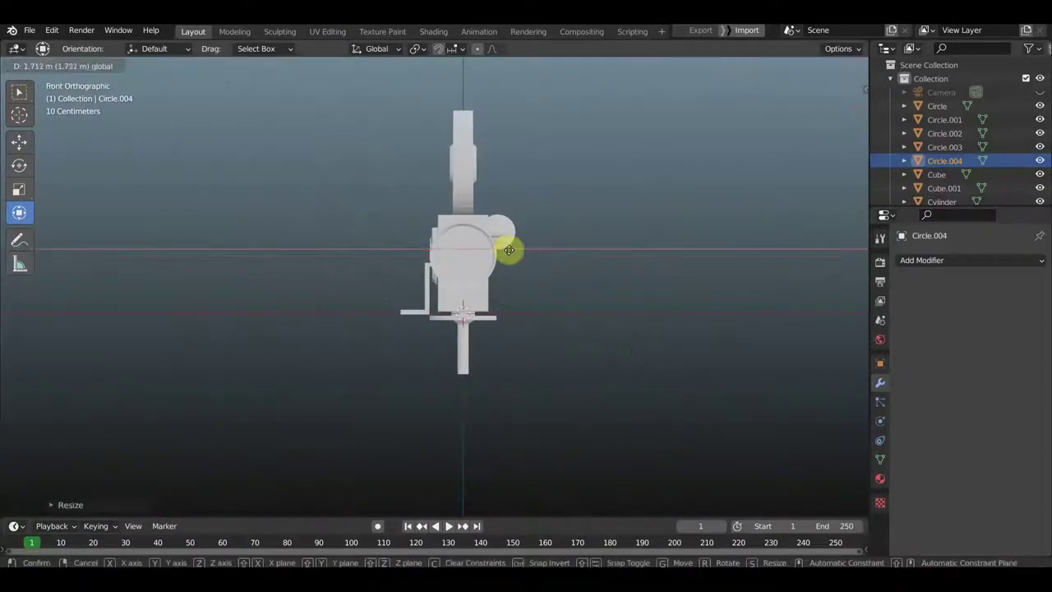
click(509, 250)
In Edit Mode, rescale the circle and slide it along X across the camera front.
key(Tab)
middle_drag(697, 214, 619, 371)
scroll(619, 370, up, 2)
key(s)
click(546, 373)
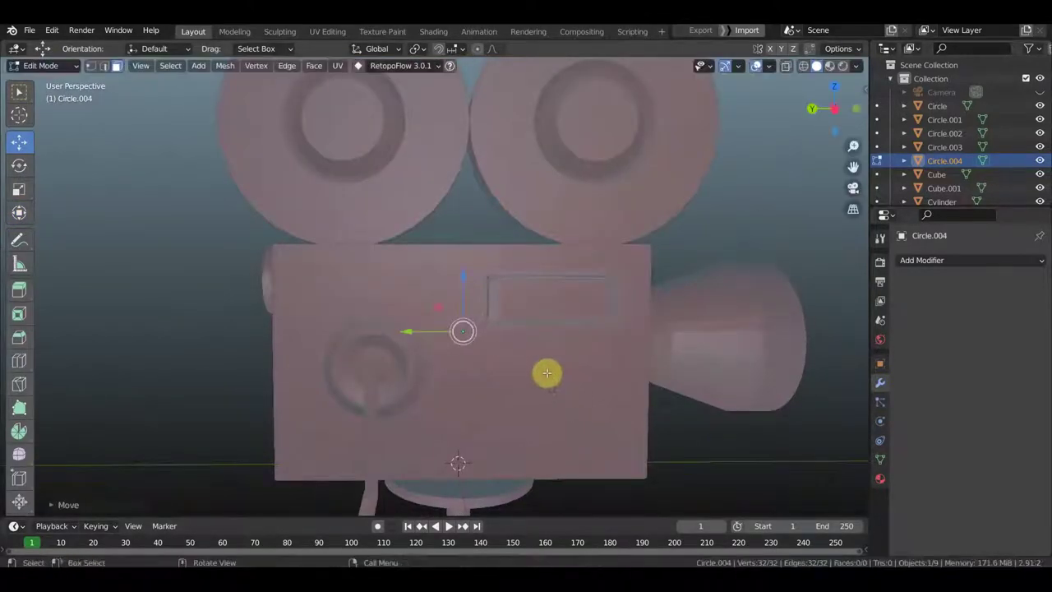
drag(462, 332, 458, 333)
click(513, 243)
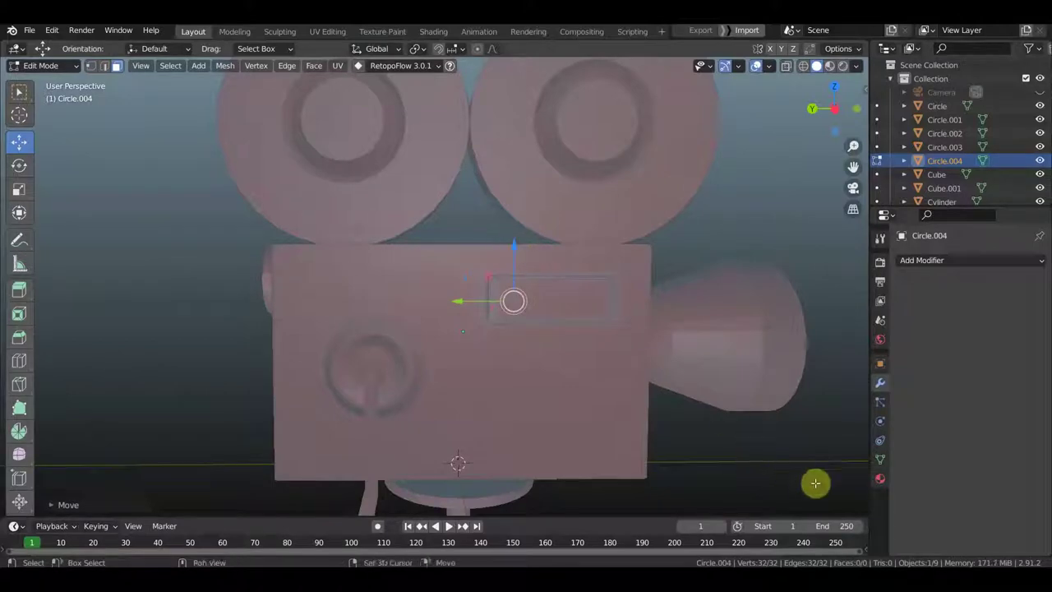
drag(513, 300, 498, 301)
mouse_move(498, 301)
middle_down()
mouse_move(500, 352)
mouse_move(418, 329)
middle_up()
drag(290, 307, 277, 301)
right_click(290, 306)
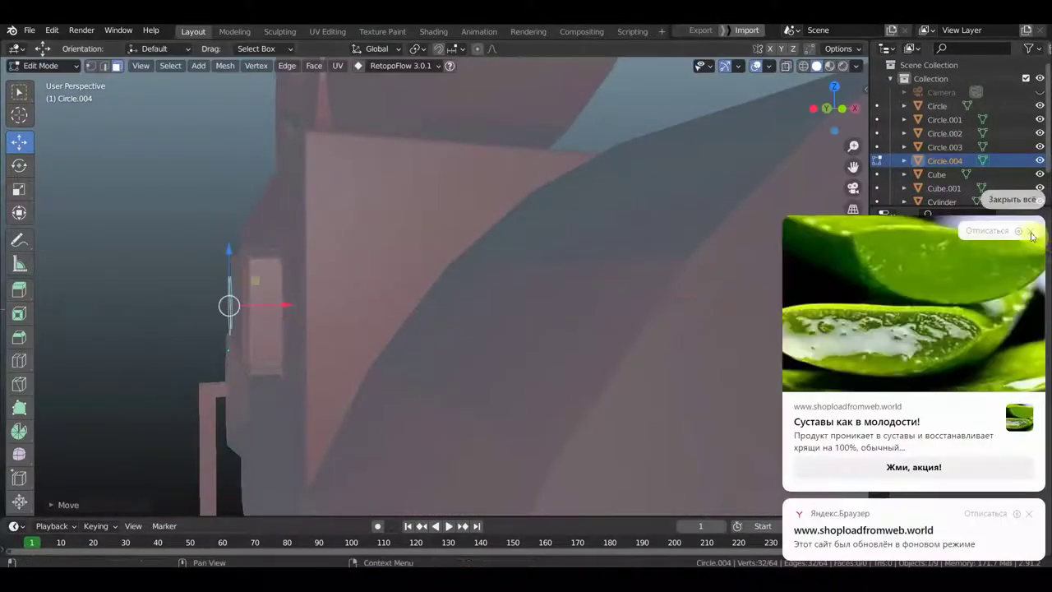
Nudge the circle along X toward the body, undoing an accidental extrusion.
click(1032, 237)
mouse_move(469, 380)
middle_down()
mouse_move(535, 369)
mouse_move(478, 374)
middle_up()
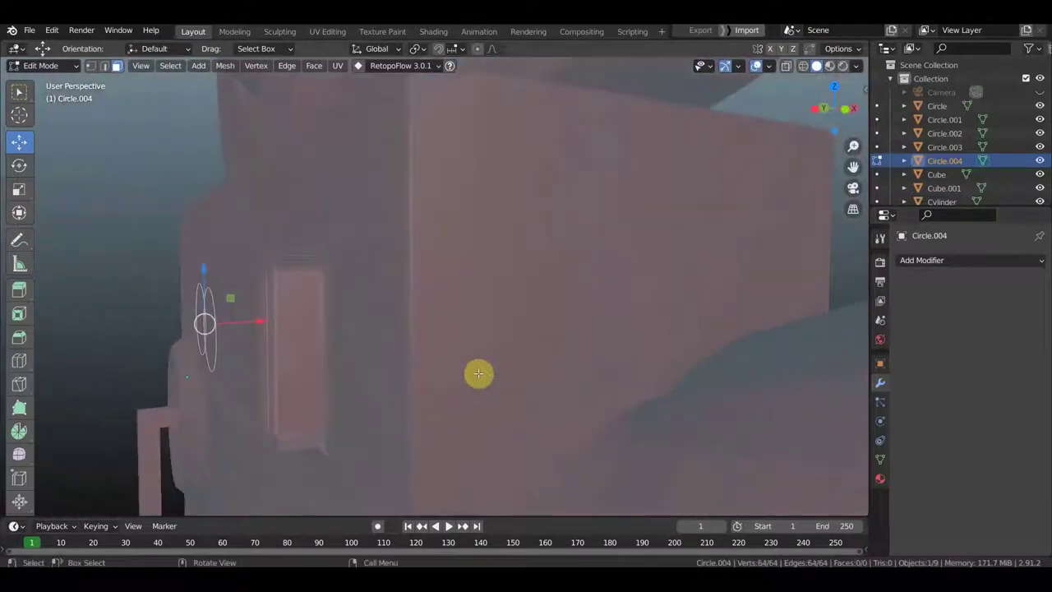
drag(260, 321, 262, 323)
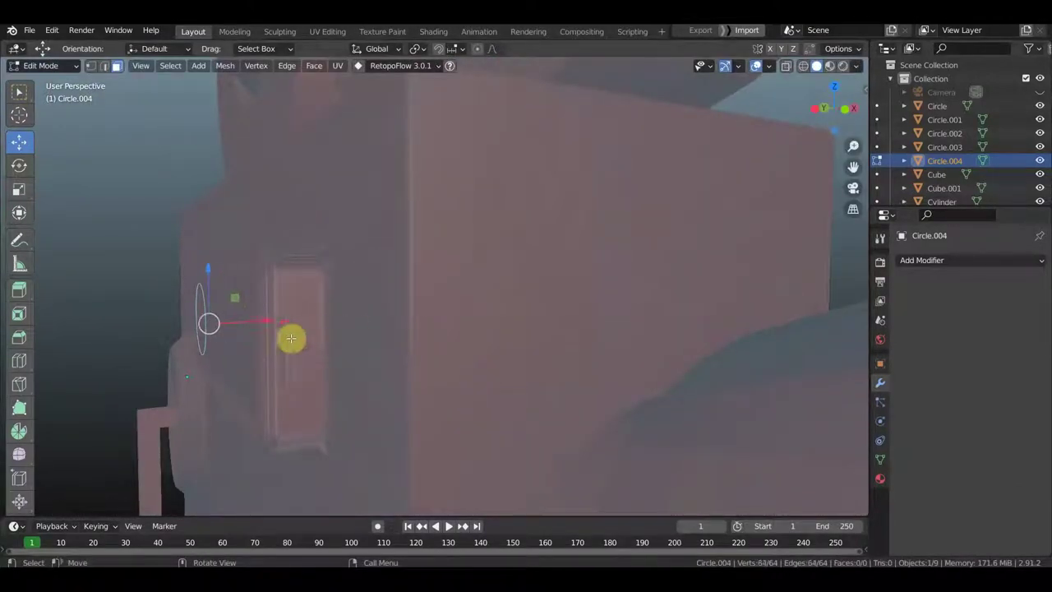
key(e)
key(ctrl+z)
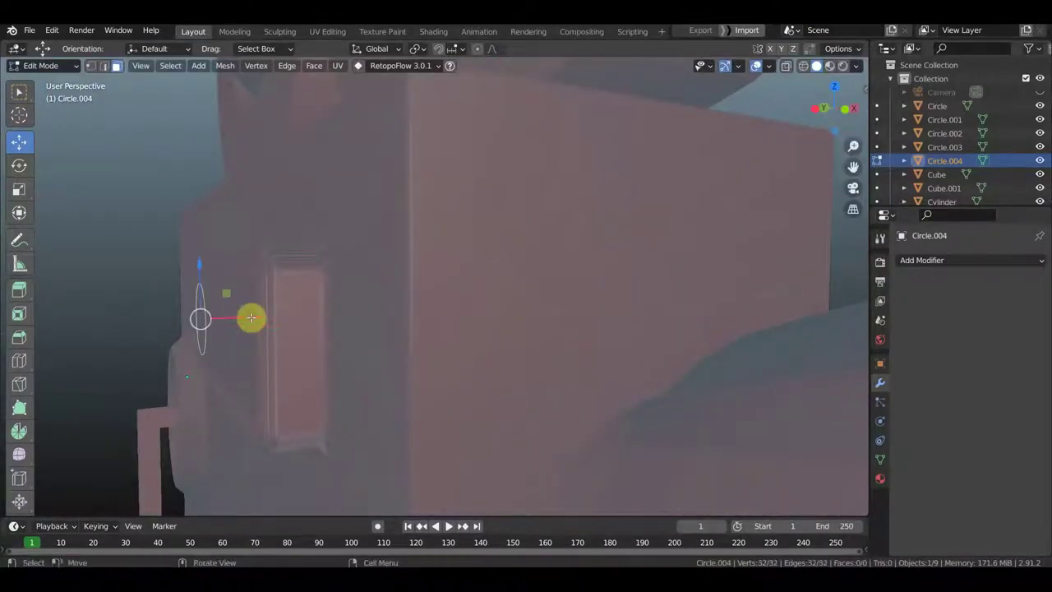
drag(264, 312, 247, 315)
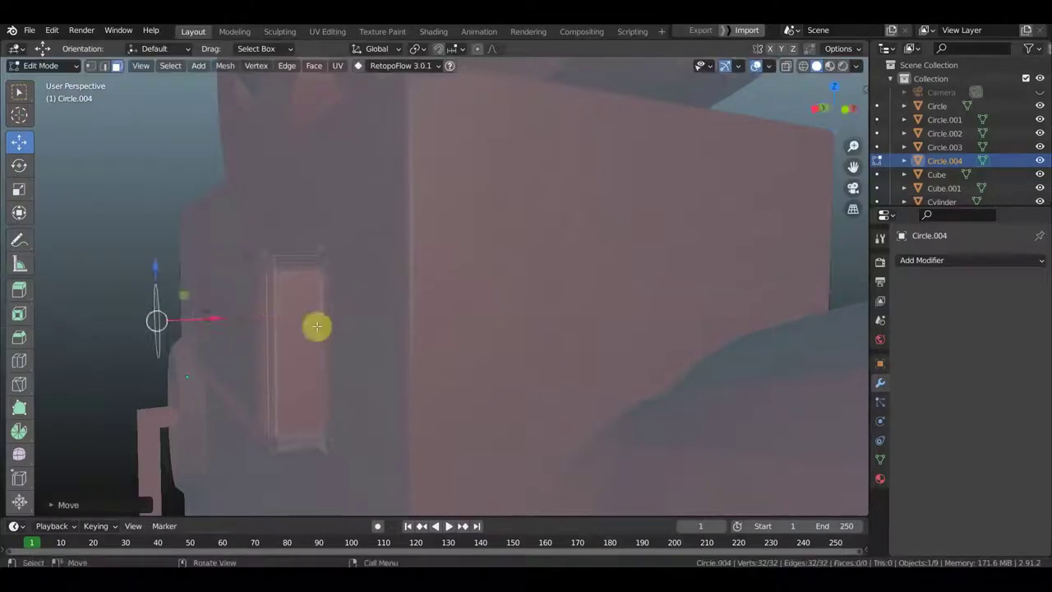
middle_drag(249, 316, 631, 334)
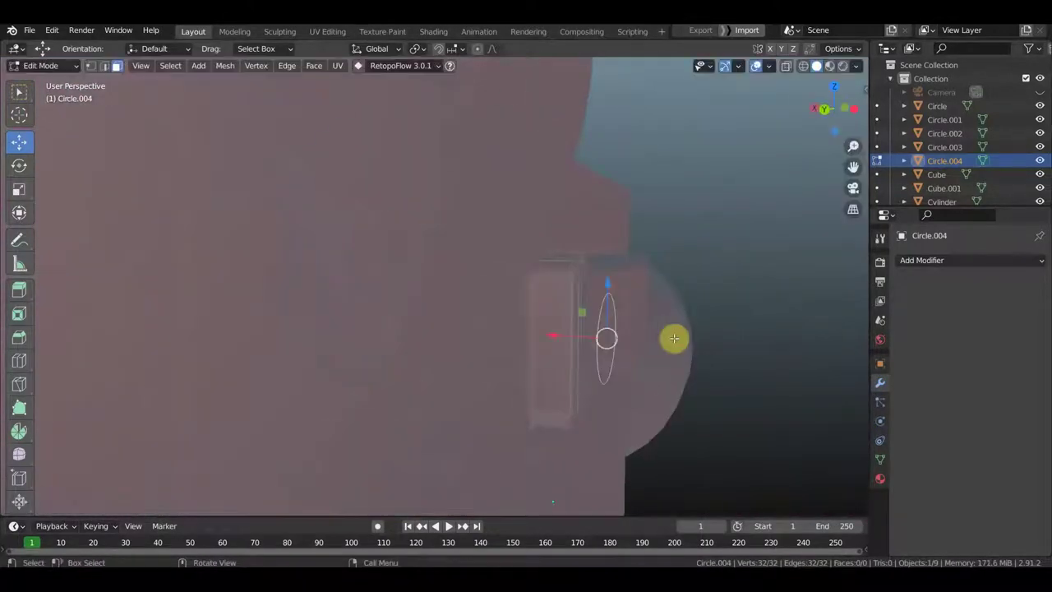
key(x)
click(45, 66)
Restore the deleted circle with undo and move it below the stem in front view.
click(45, 82)
middle_drag(411, 287, 516, 285)
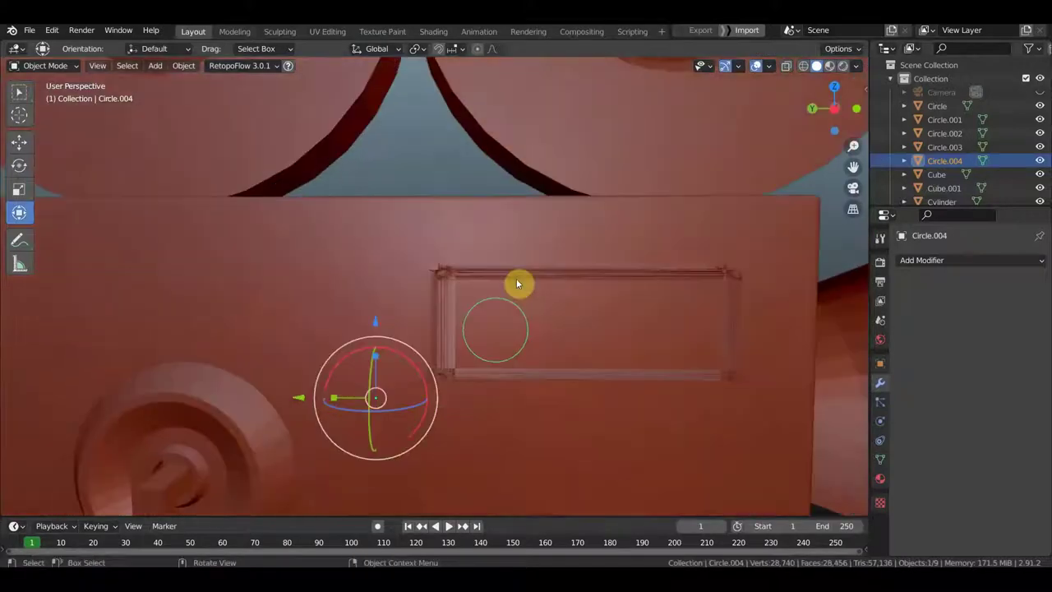
key(Delete)
click(155, 65)
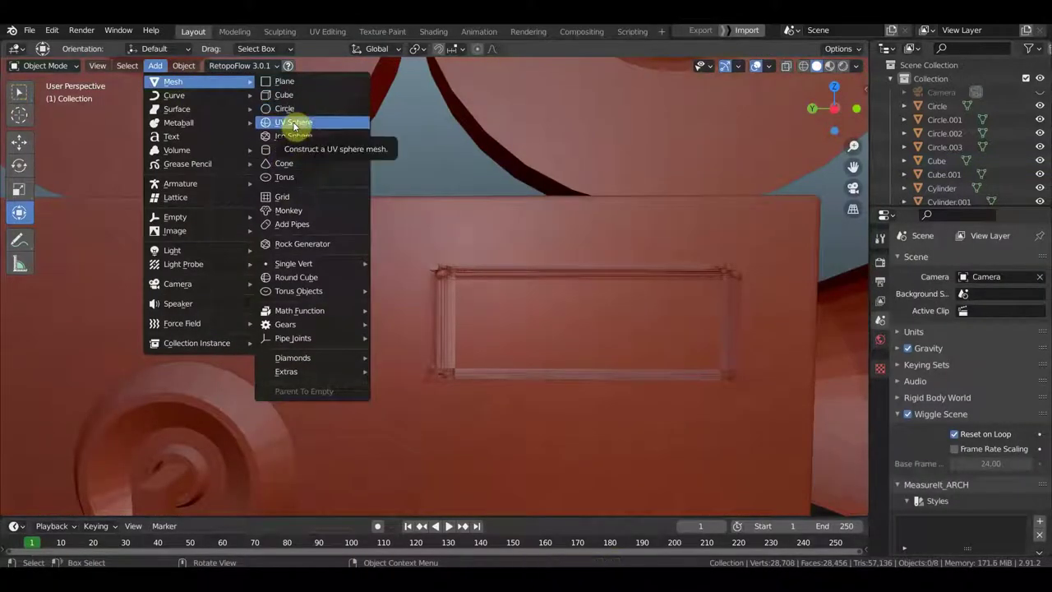
key(ctrl+z)
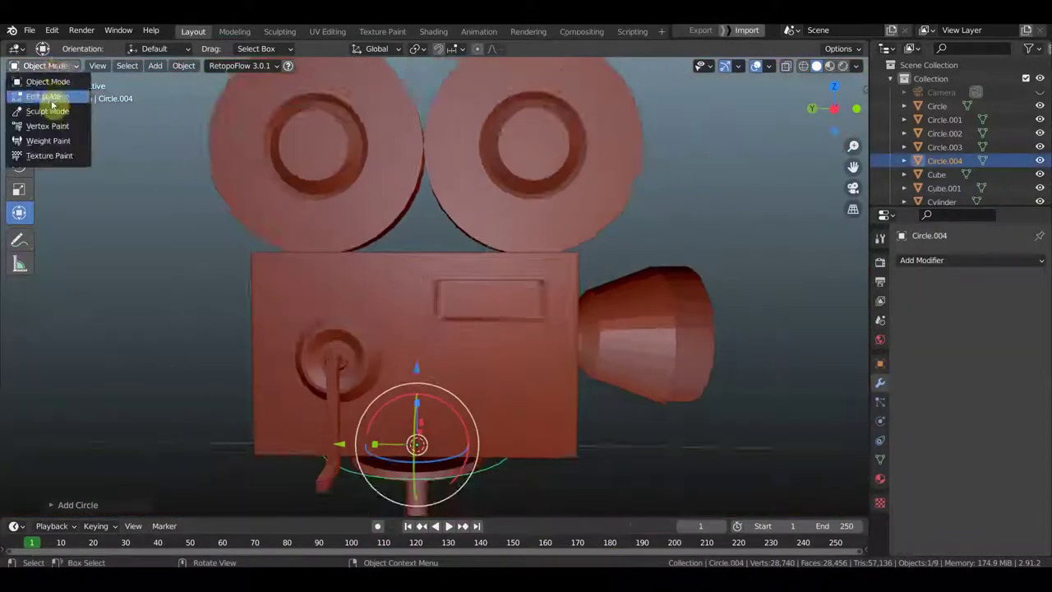
click(421, 401)
scroll(442, 432, up, 3)
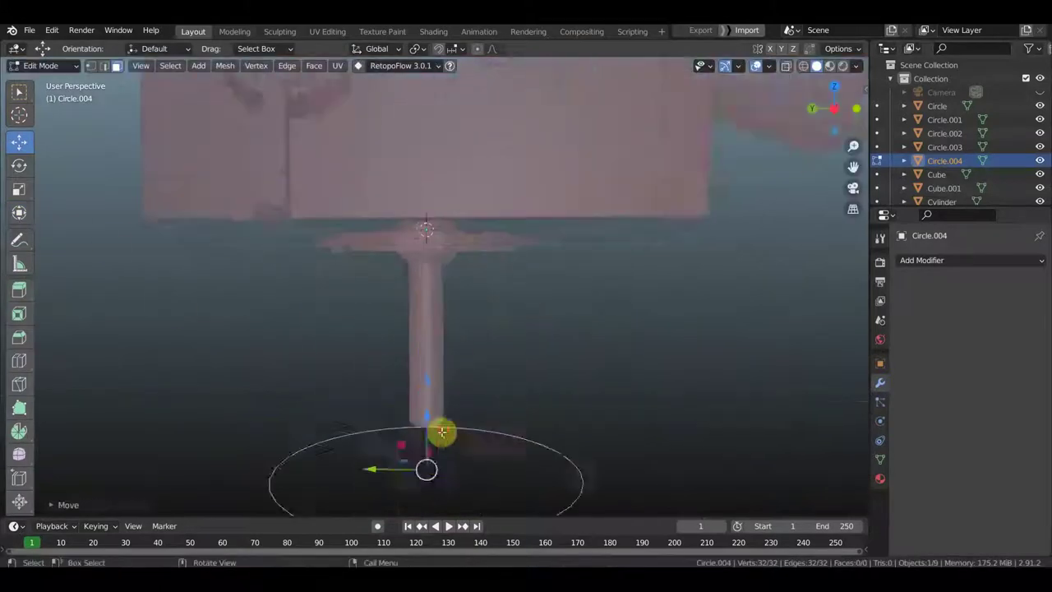
key(KP_1)
scroll(619, 419, down, 3)
Rotate the circle upright, shrink it, and position it in the front panel.
key(r)
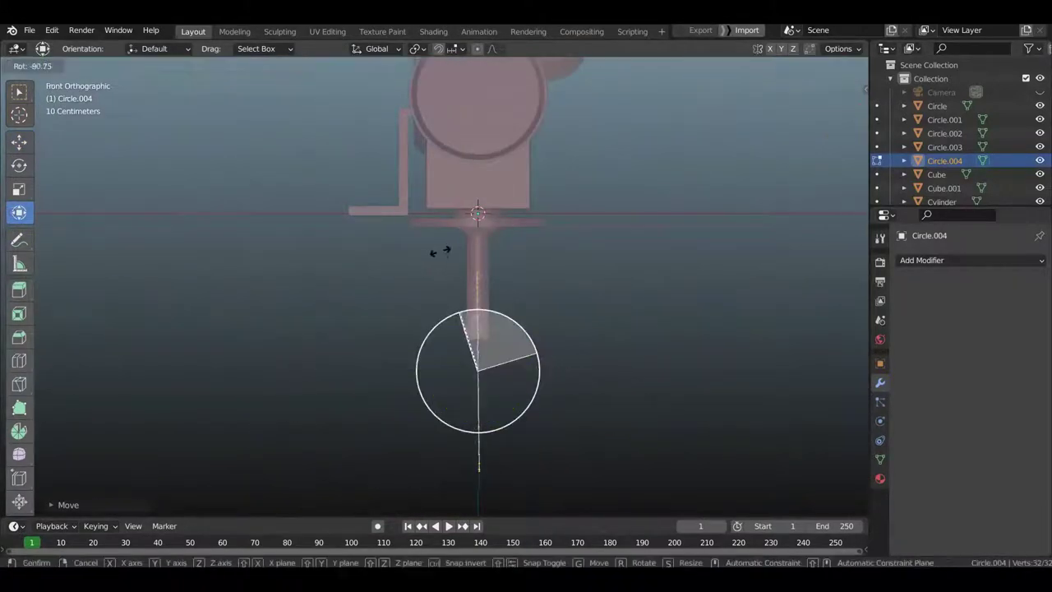
click(422, 369)
key(s)
key(g)
click(539, 418)
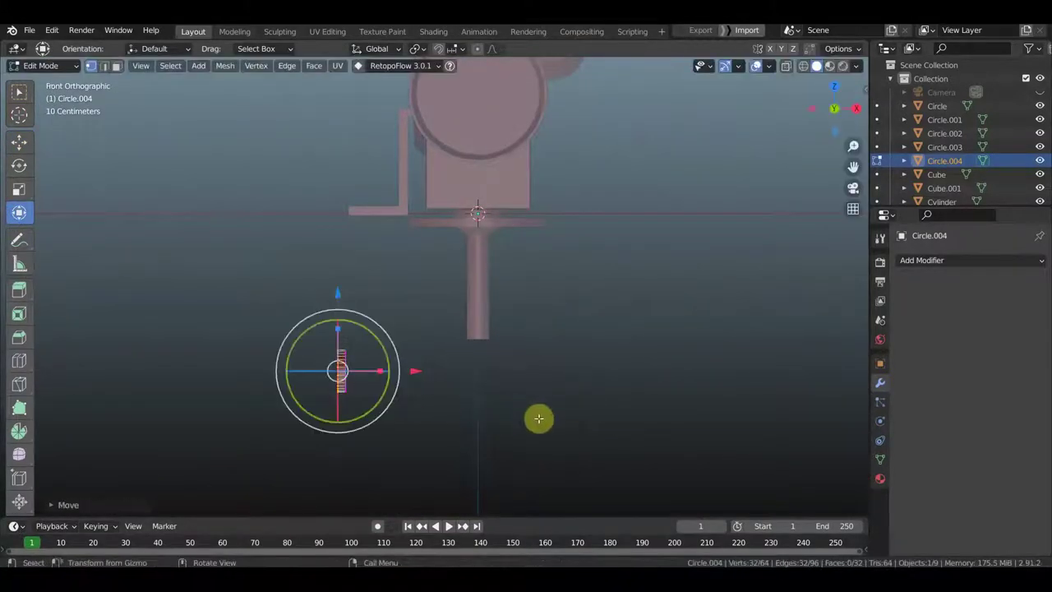
Extrude and scale the circle's edge into a rim, then fill it with a face.
mouse_move(445, 424)
middle_down()
mouse_move(608, 422)
mouse_move(547, 430)
middle_up()
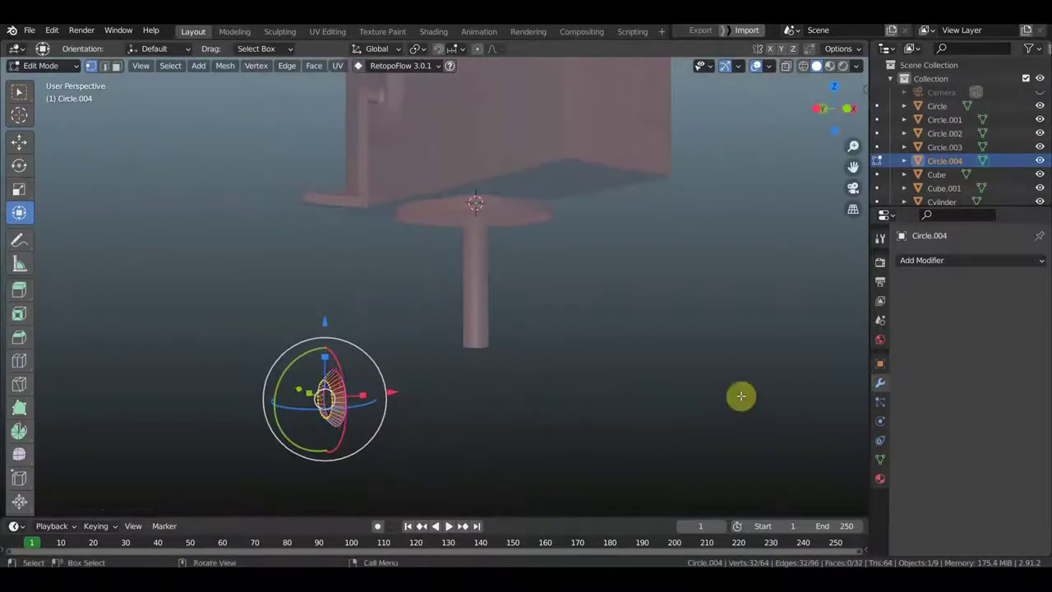
middle_drag(740, 394, 748, 436)
key(e)
click(709, 430)
key(s)
click(830, 425)
mouse_move(829, 424)
middle_down()
mouse_move(623, 439)
mouse_move(603, 456)
middle_up()
mouse_move(367, 417)
middle_down()
mouse_move(418, 415)
mouse_move(517, 469)
mouse_move(665, 474)
mouse_move(436, 455)
middle_up()
key(f)
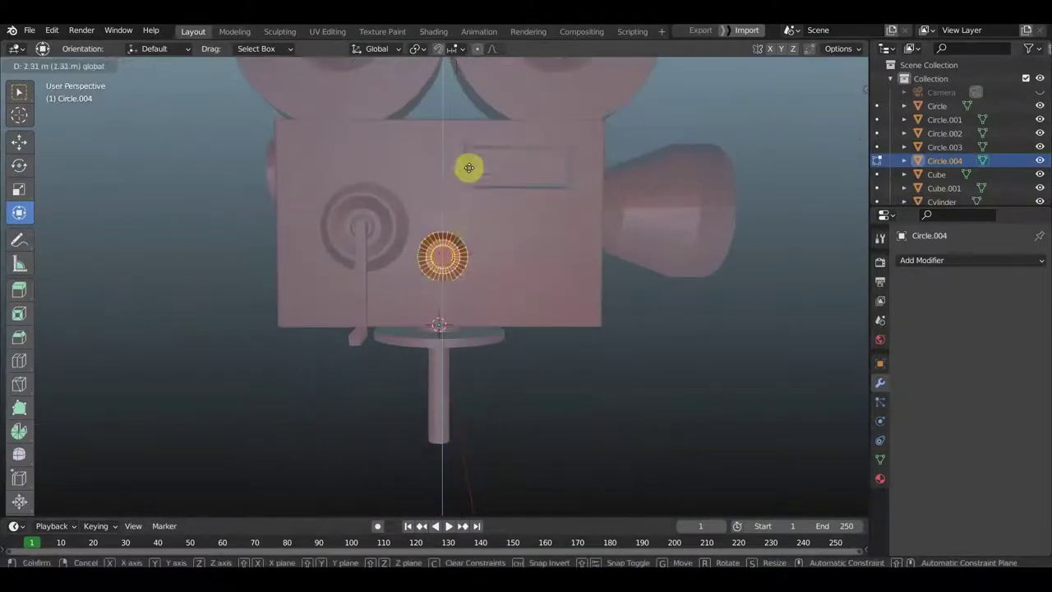
Duplicate the round button along X to form a row of three buttons.
key(x)
mouse_move(615, 245)
middle_down()
mouse_move(442, 180)
mouse_move(469, 99)
middle_up()
key(g)
key(x)
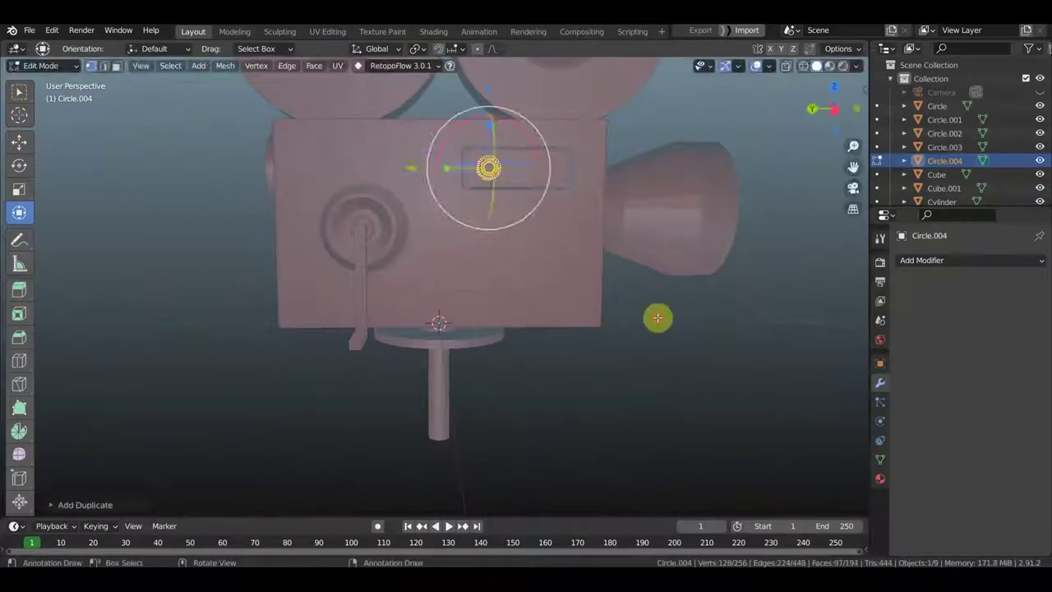
click(465, 168)
mouse_move(465, 167)
middle_down()
mouse_move(673, 265)
mouse_move(575, 265)
mouse_move(576, 291)
middle_up()
click(45, 65)
Add a small, scaled-down UV sphere and enter its Edit Mode.
click(33, 85)
key(alt+z)
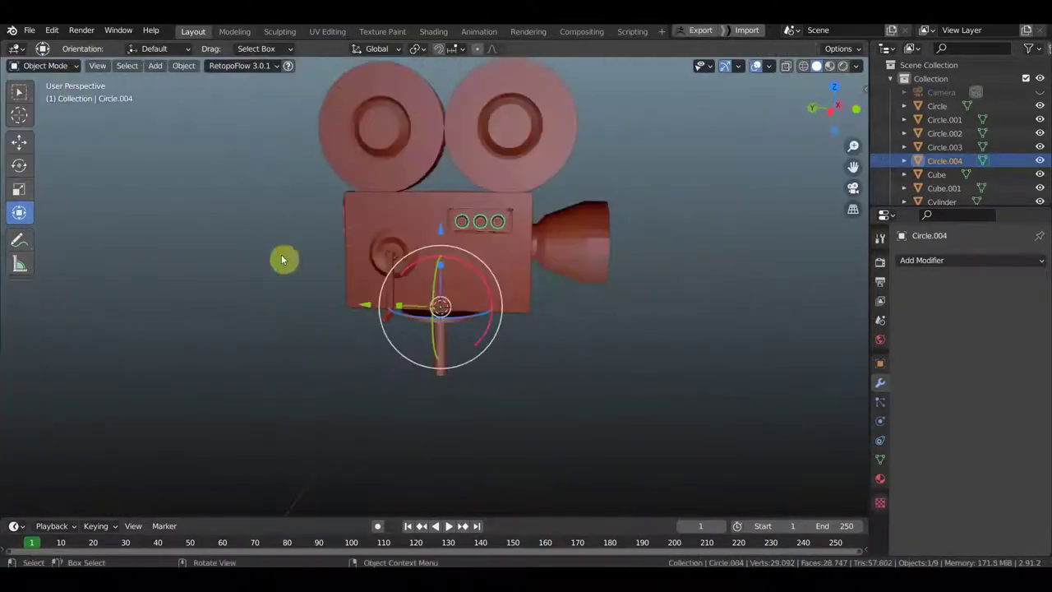
key(shift+a)
click(316, 327)
click(493, 391)
key(Tab)
Move the sphere into the centre of the first button ring.
mouse_move(493, 391)
middle_down()
mouse_move(535, 308)
mouse_move(326, 282)
middle_up()
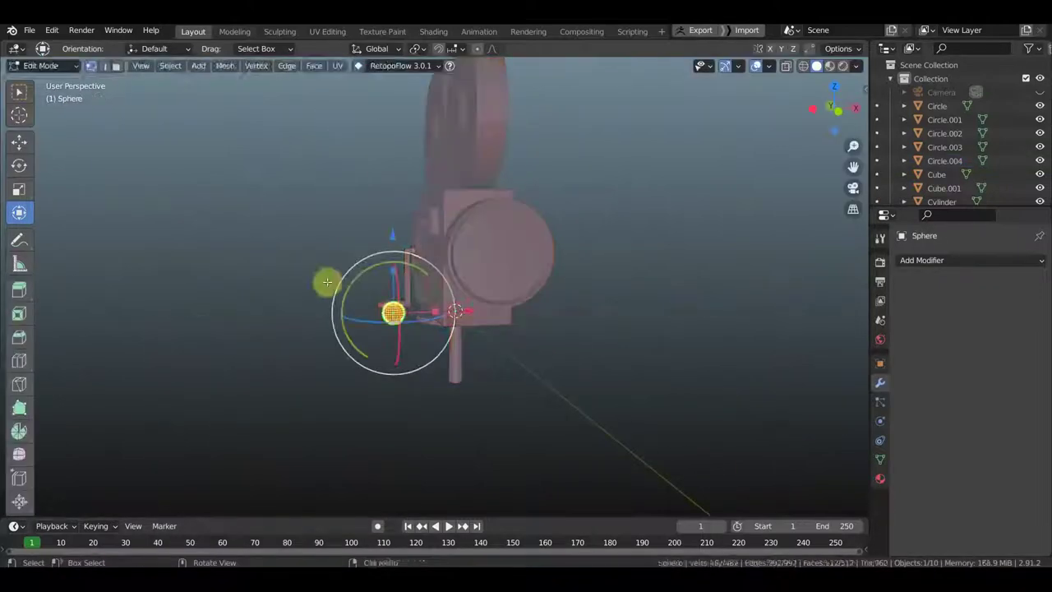
middle_drag(474, 242, 686, 258)
scroll(685, 258, up, 3)
key(g)
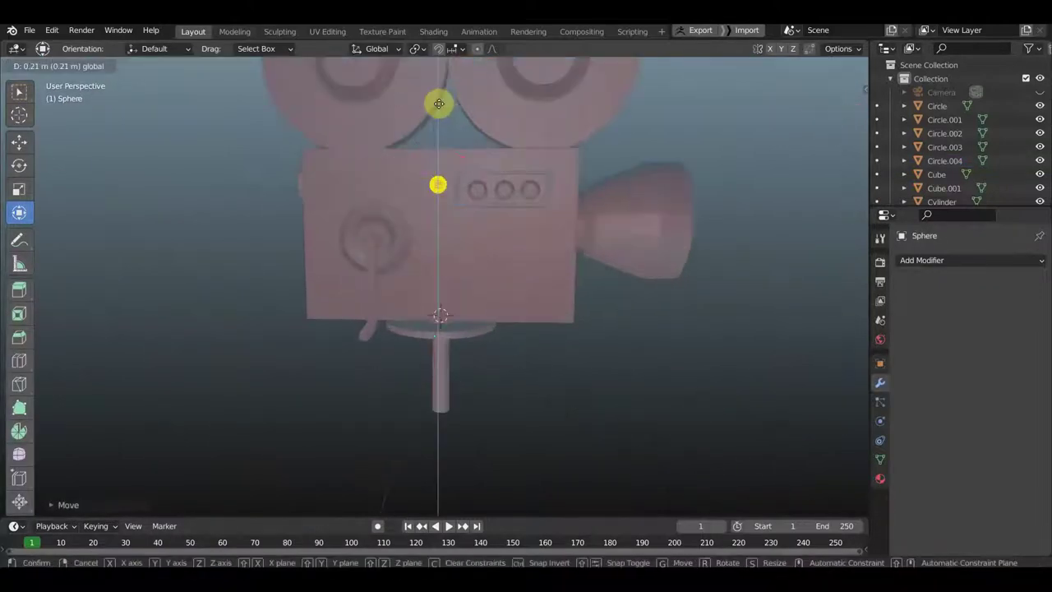
middle_drag(405, 199, 616, 192)
scroll(615, 192, up, 2)
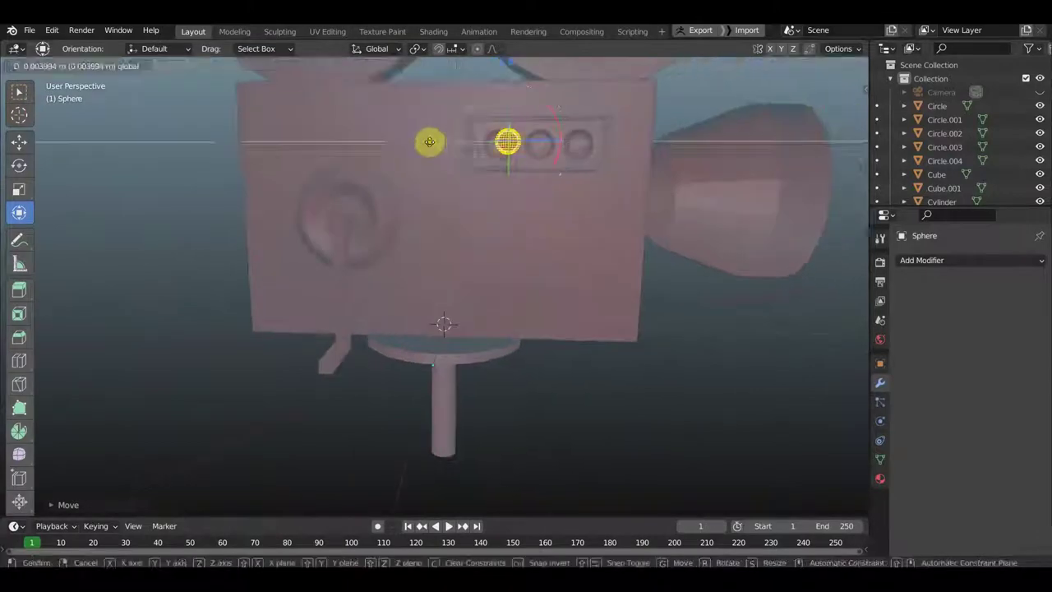
key(z)
click(500, 68)
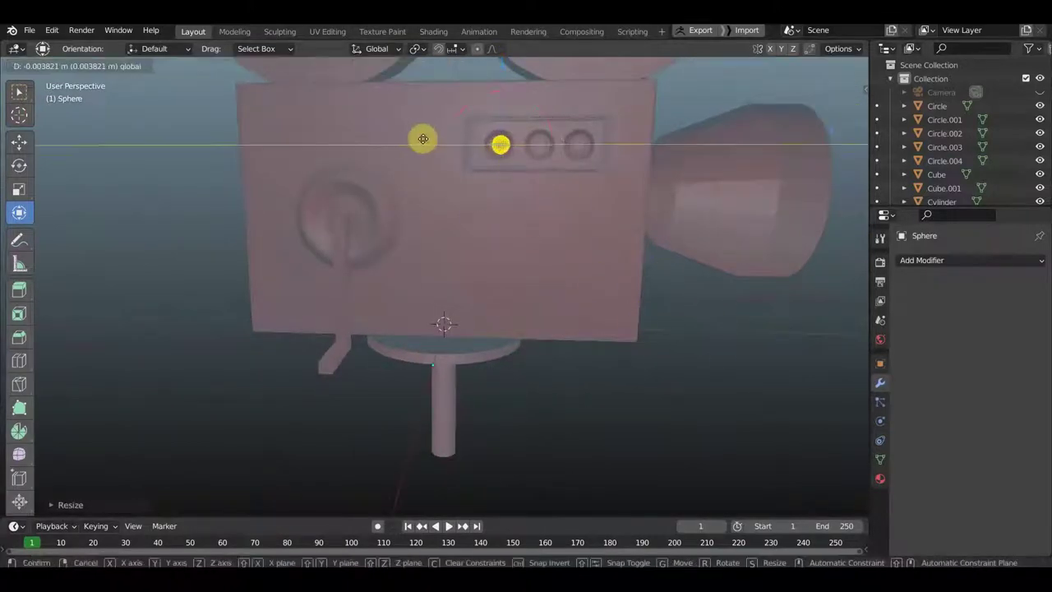
Duplicate the sphere into the second and third button rings.
mouse_move(422, 139)
middle_down()
mouse_move(445, 275)
mouse_move(595, 225)
middle_up()
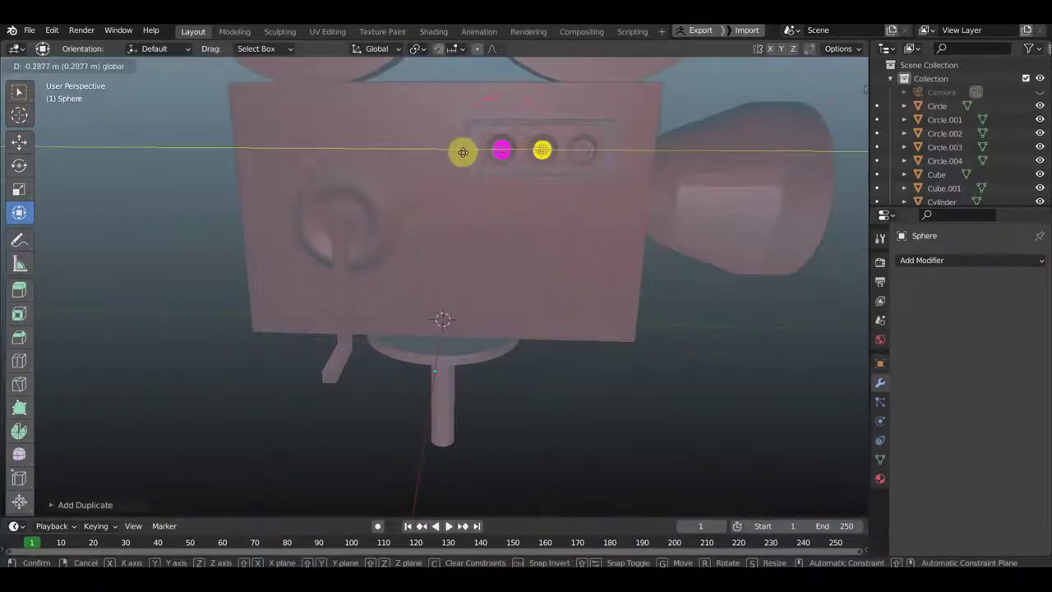
click(463, 152)
key(shift+d)
click(735, 348)
scroll(734, 348, down, 4)
middle_drag(735, 347, 579, 380)
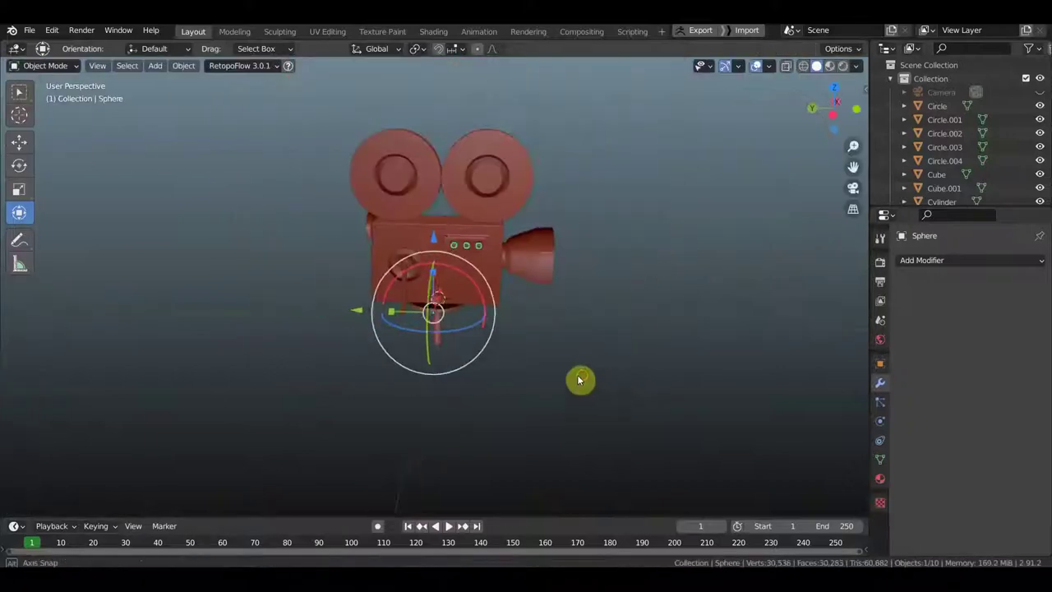
Inspect the three domed buttons from around the camera body and reselect the spheres.
click(45, 66)
click(47, 90)
scroll(700, 386, up, 3)
scroll(746, 373, up, 3)
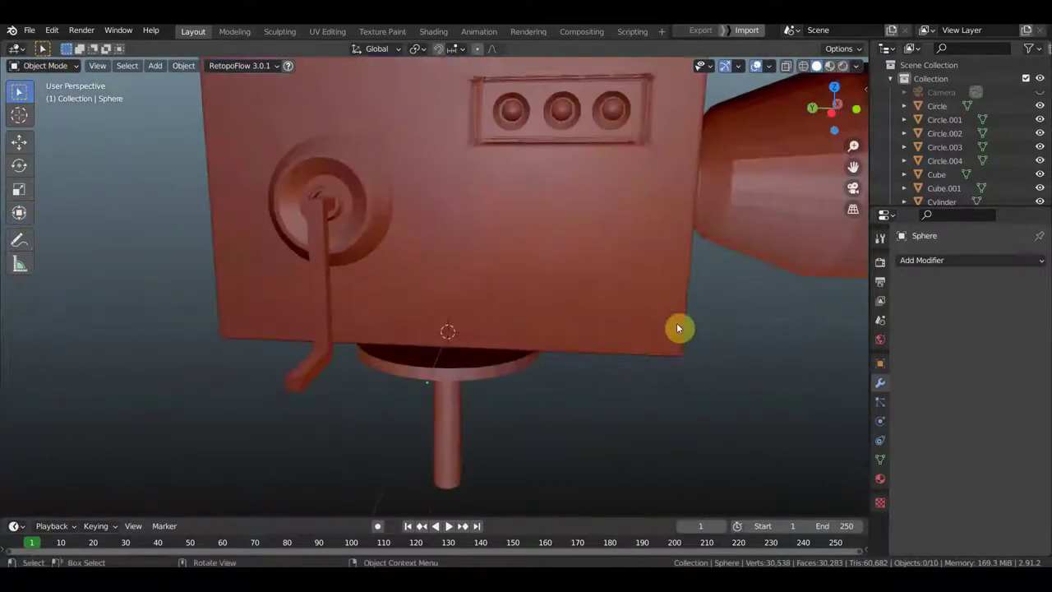
middle_drag(677, 328, 515, 114)
click(44, 97)
Turn off see-through display and return to Object Mode.
key(alt+z)
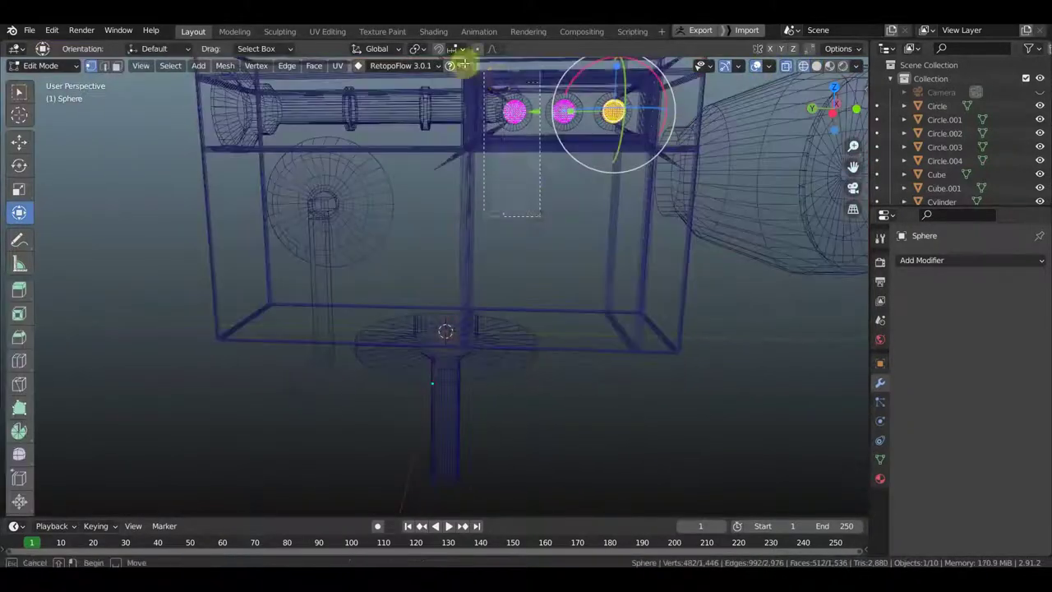
scroll(433, 113, down, 3)
key(Tab)
click(816, 66)
scroll(627, 298, down, 2)
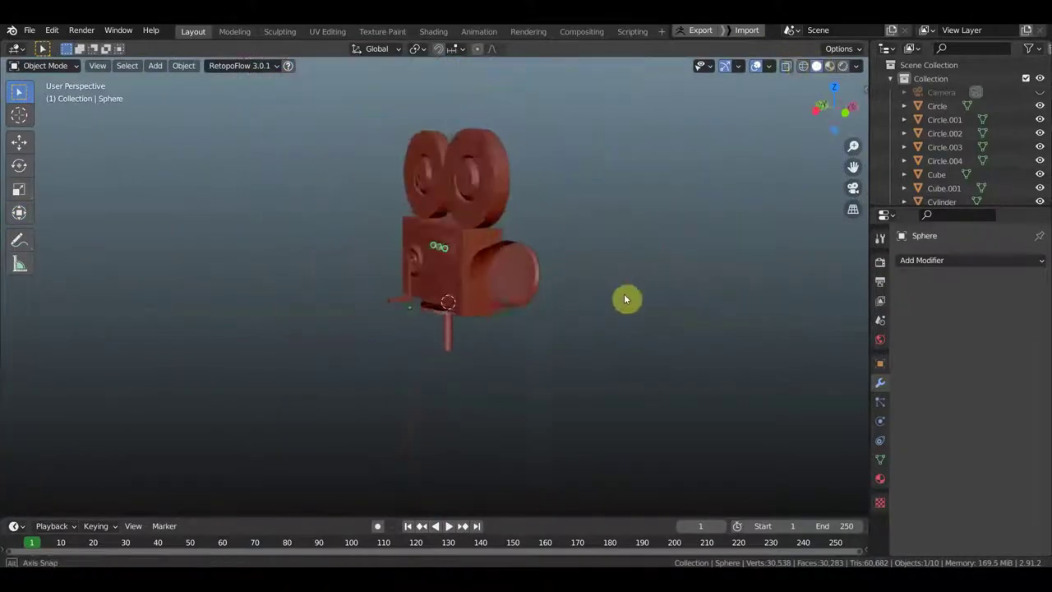